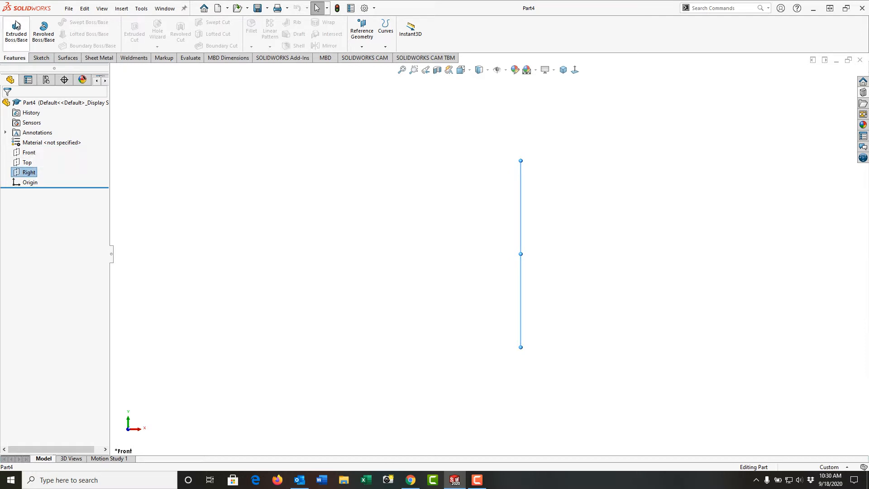
Sketch a center rectangle about 3.12 by 2.57 in on the Right plane, centred on the origin
left_click(15, 33)
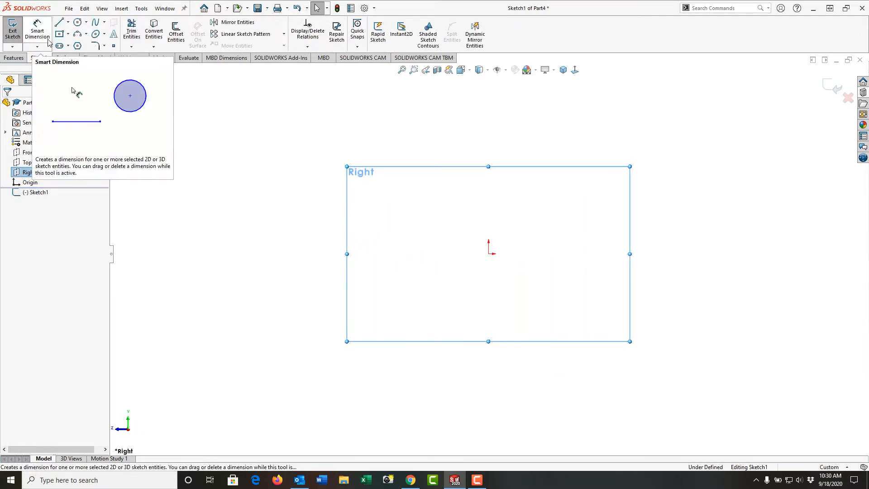
left_click(59, 36)
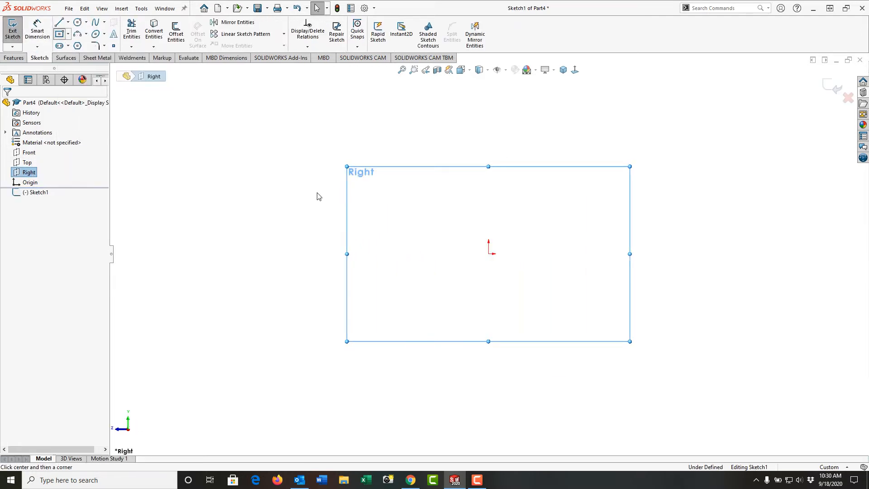
left_click(488, 254)
left_click(558, 311)
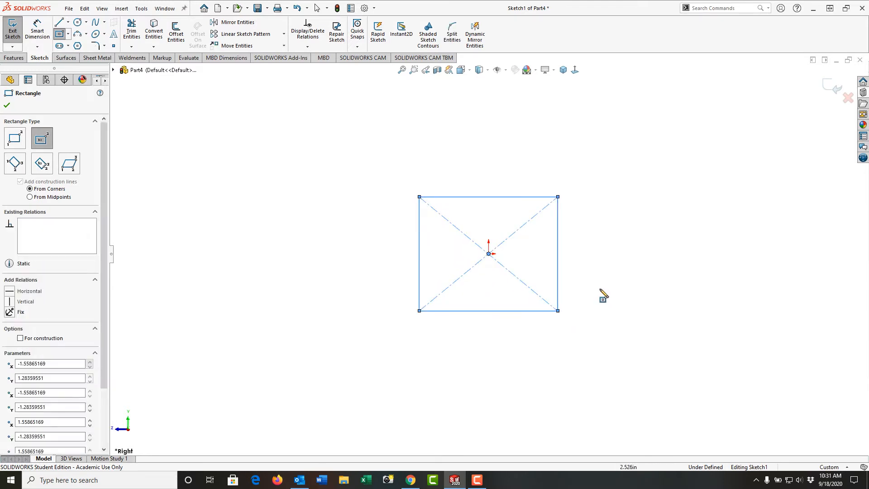
Dimension the rectangle to 1.5 in high and 2 in wide
right_click_drag(600, 277, 602, 238)
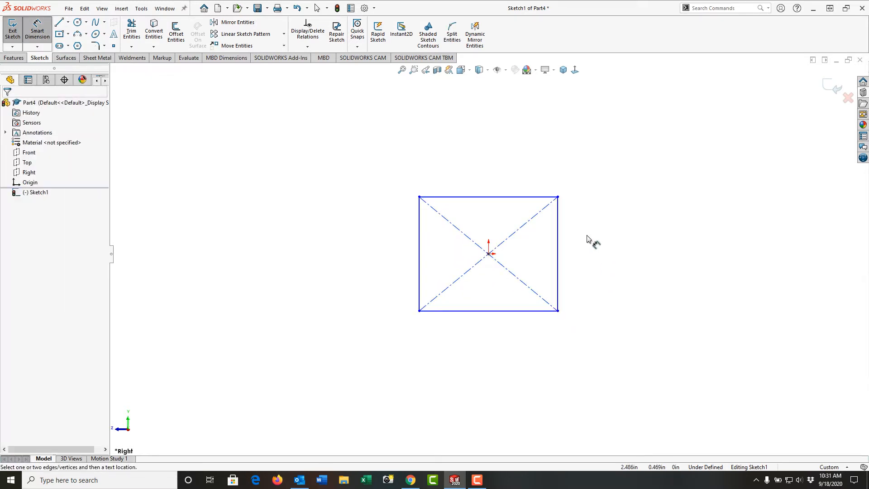
left_click(558, 260)
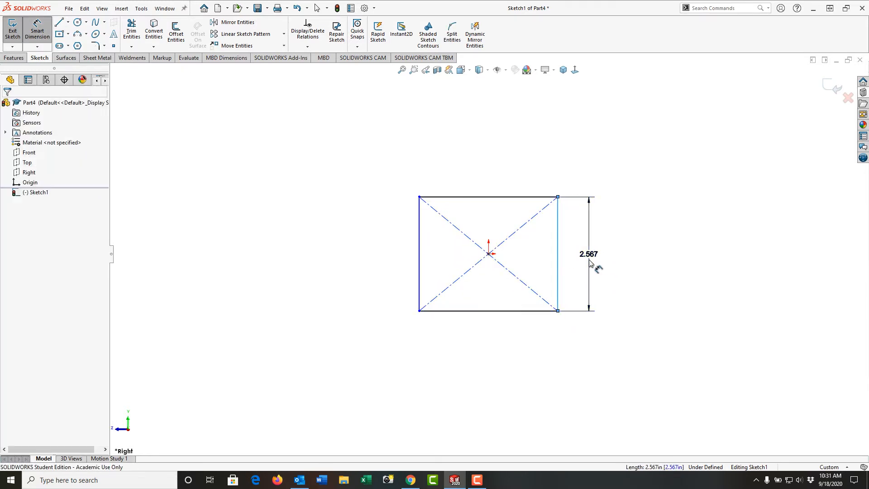
left_click(589, 260)
type("1.5")
key("Return")
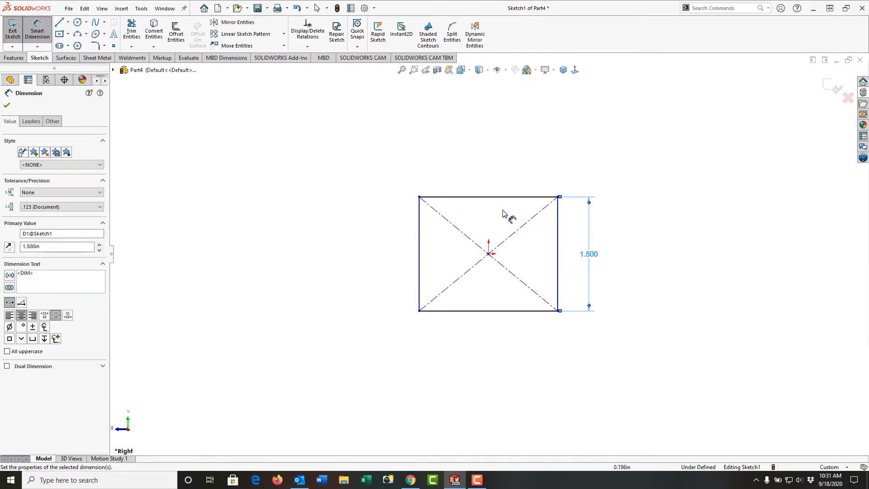
left_click(493, 190)
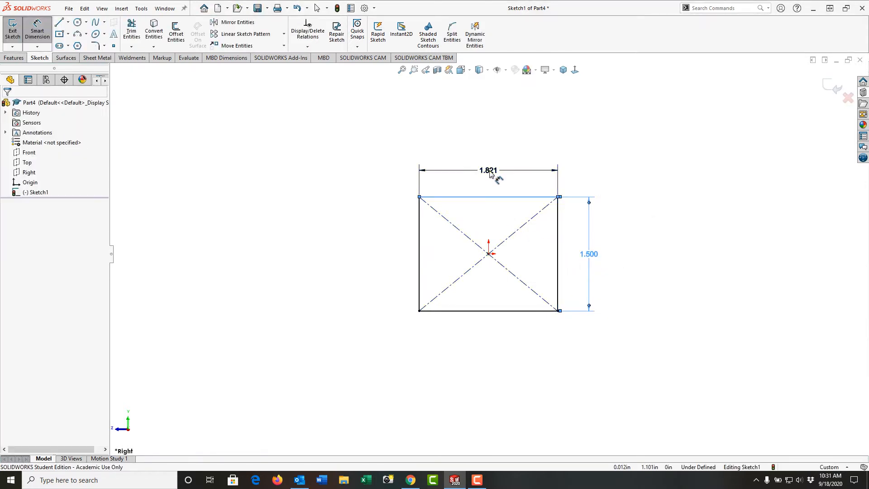
left_click(491, 175)
Extrude the rectangle as a blind boss 0.25 in deep and display the model shaded with edges
right_click(490, 171)
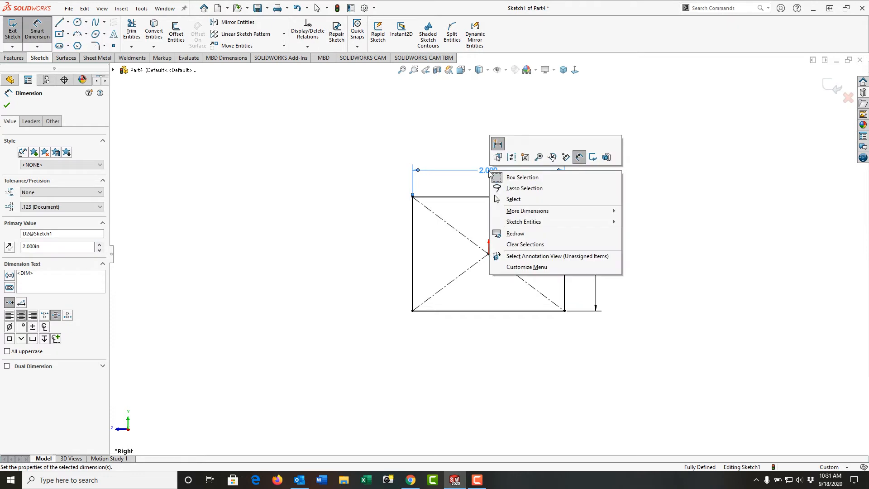
left_click(595, 158)
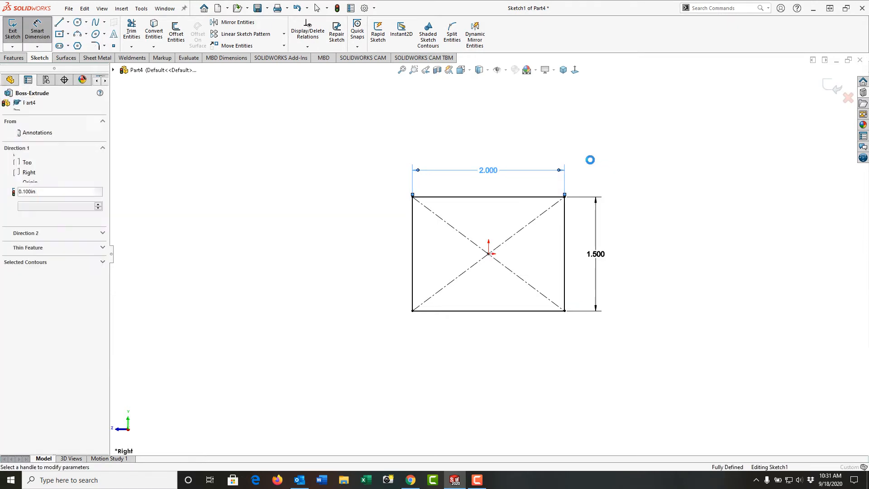
type(".25")
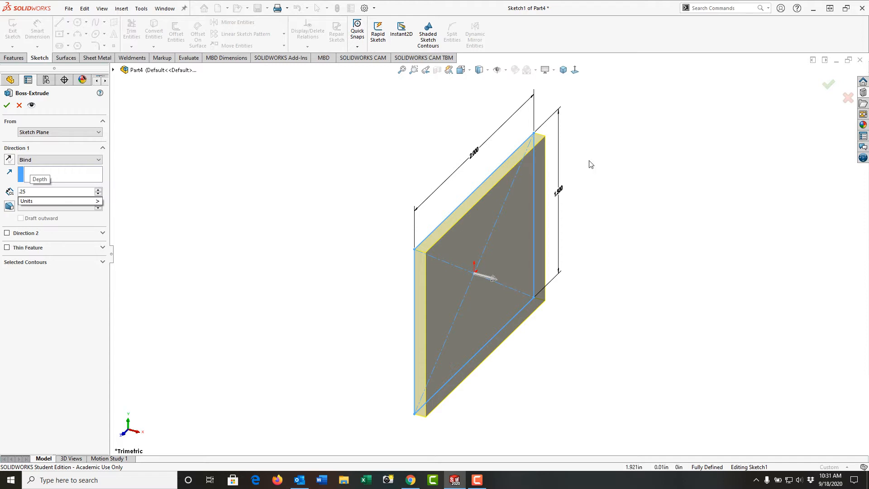
key("Return")
key("Return")
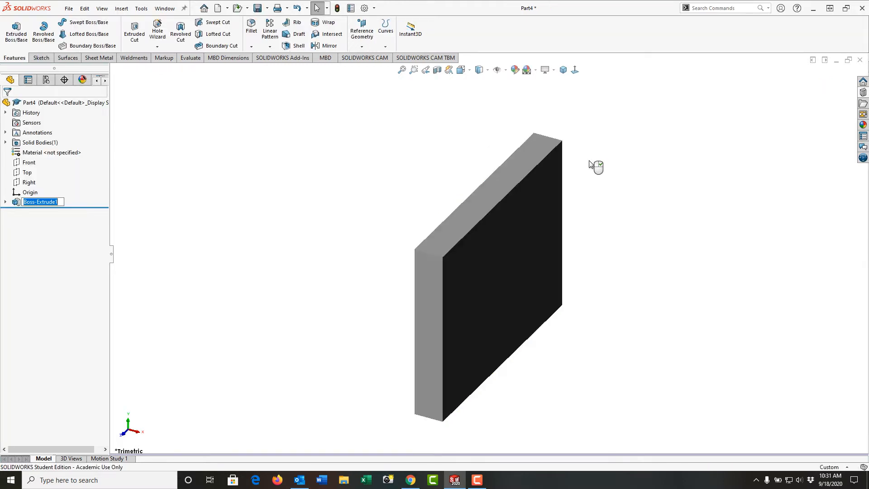
left_click(480, 70)
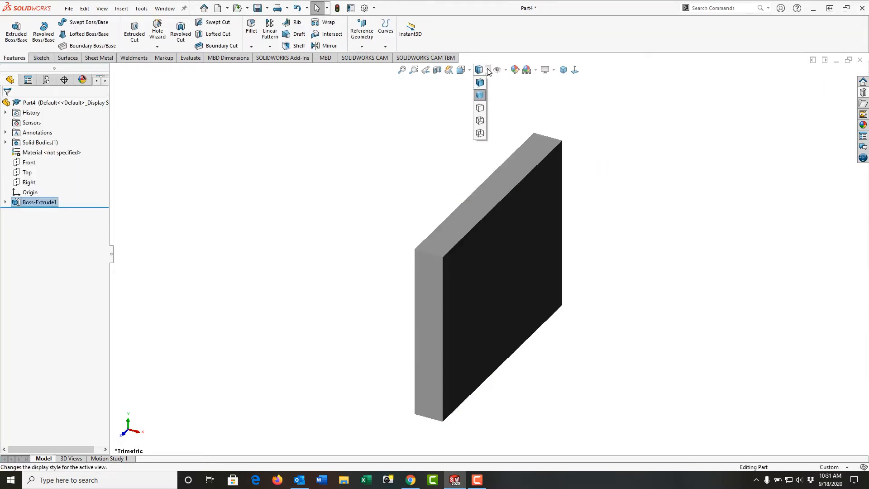
left_click(482, 85)
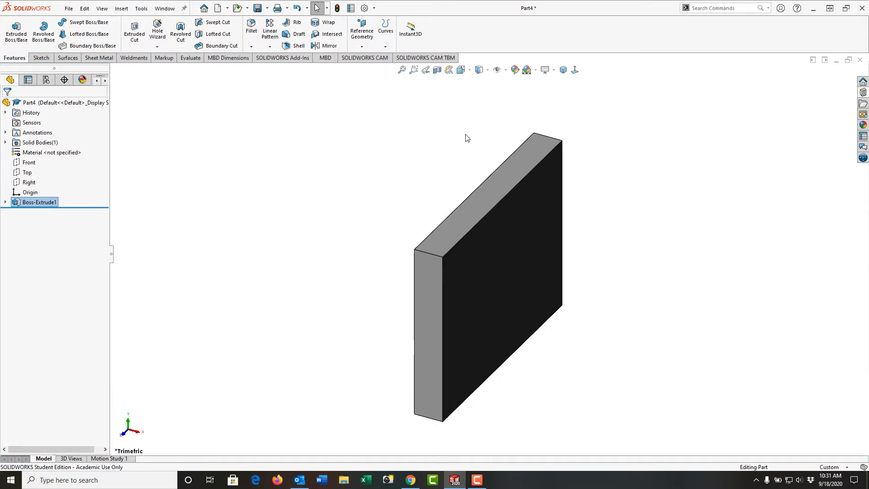
On the Front plane, sketch a closed profile about 0.54 in tall against the plate's outer face, with a top line about 0.15 in and an arc outer side
left_click(29, 163)
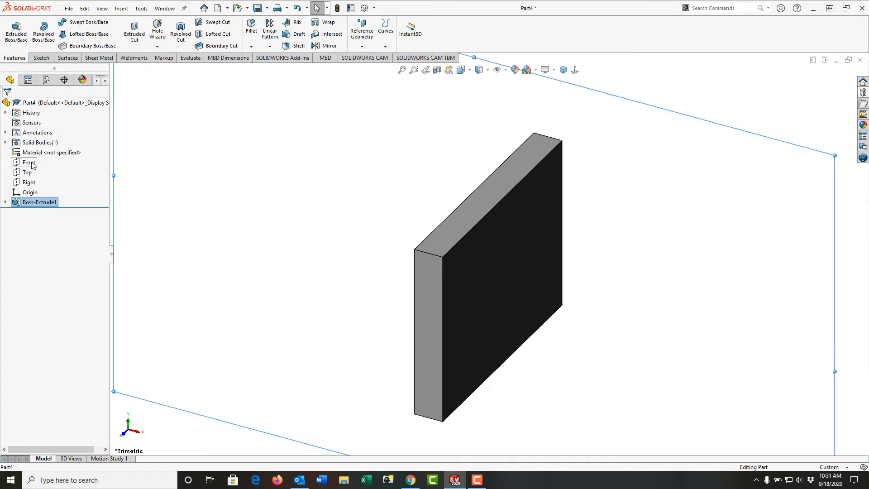
left_click(39, 38)
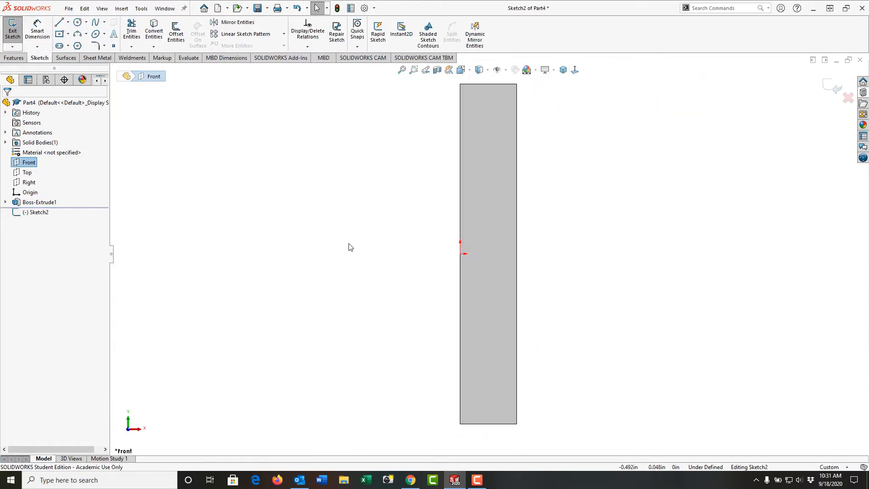
left_click(350, 255)
scroll(362, 275, "up", 2)
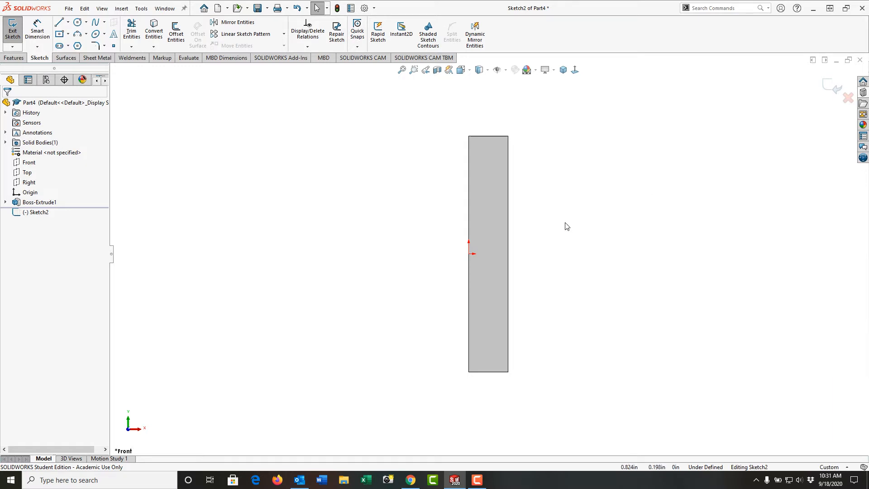
key("l")
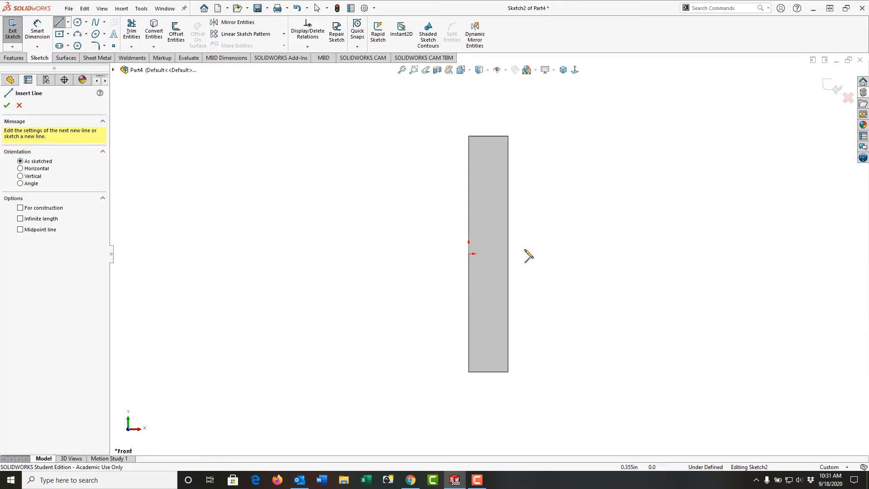
left_click(508, 254)
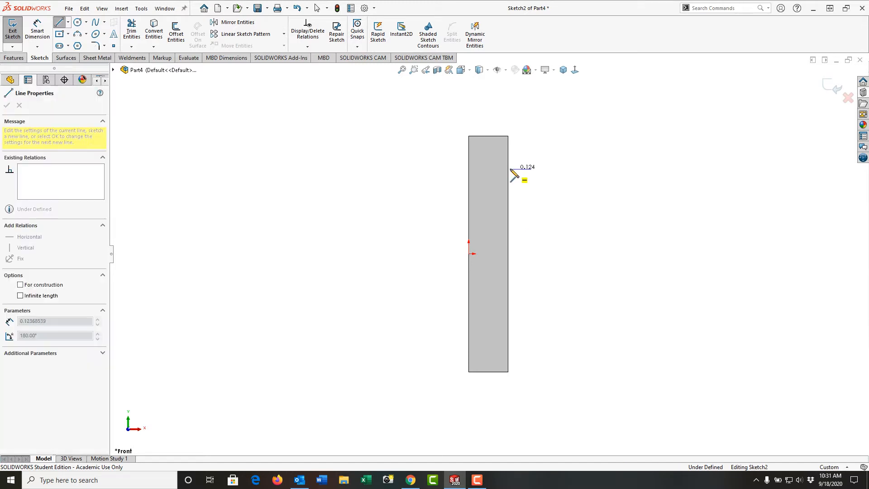
left_click(508, 169)
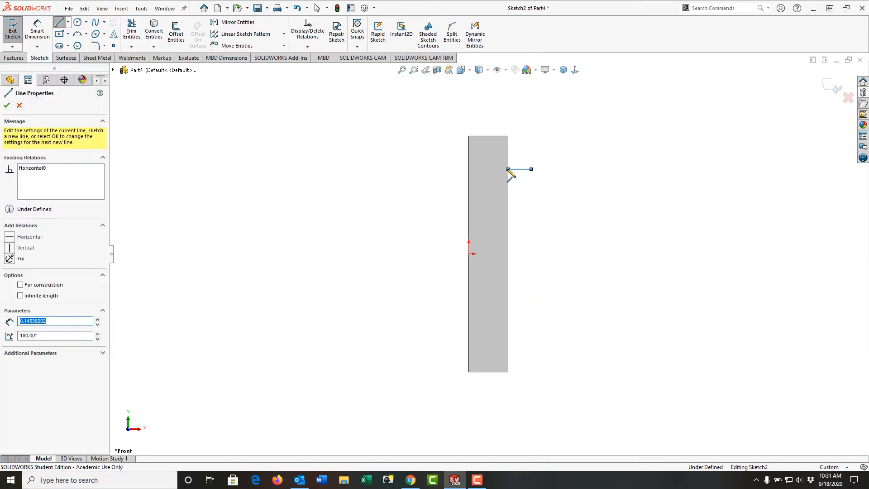
left_click(508, 253)
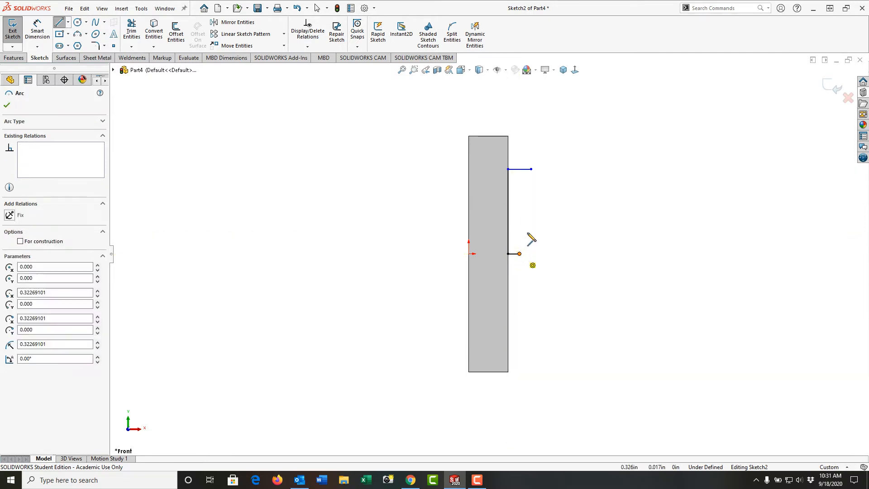
left_click(531, 169)
key("Escape")
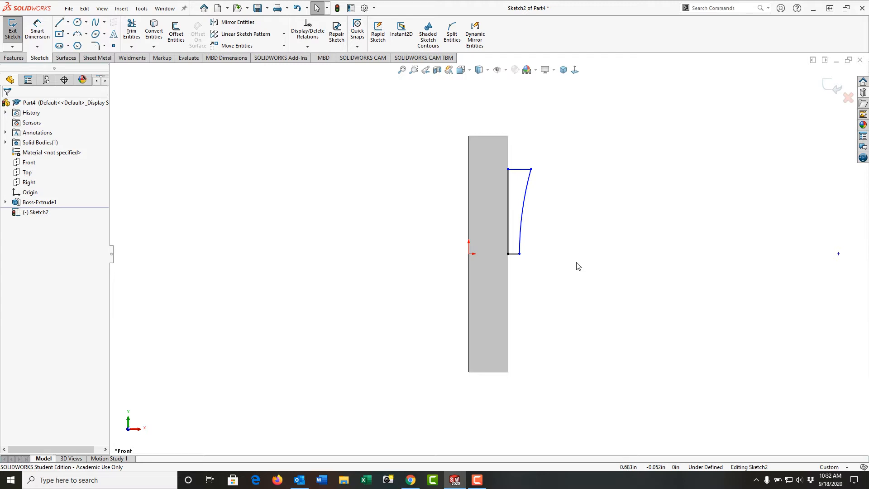
Draw a horizontal construction line about 0.46 in long from the profile's lower inner corner through the origin and past the plate
right_click_drag(602, 267, 564, 268)
left_click_drag(508, 254, 435, 254)
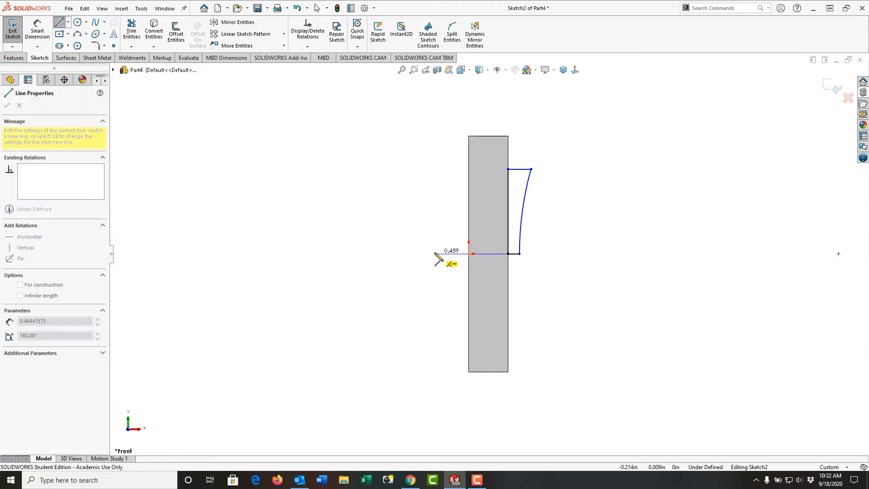
key("Escape")
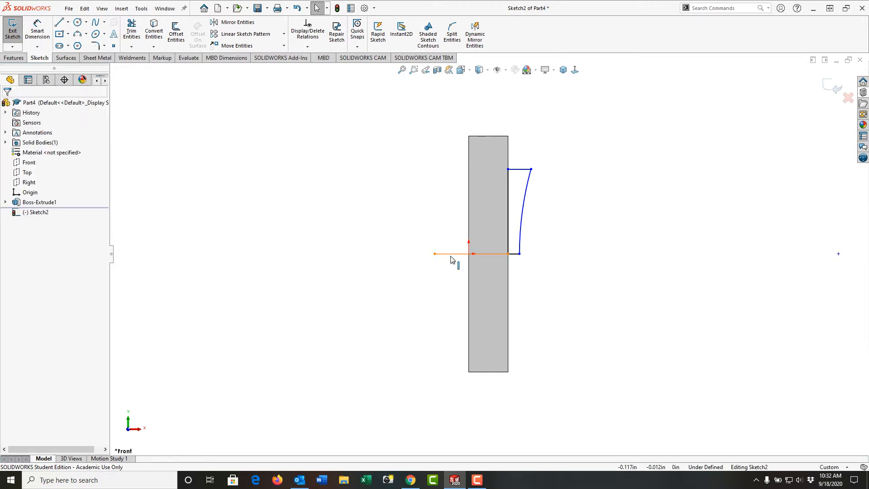
left_click(451, 257)
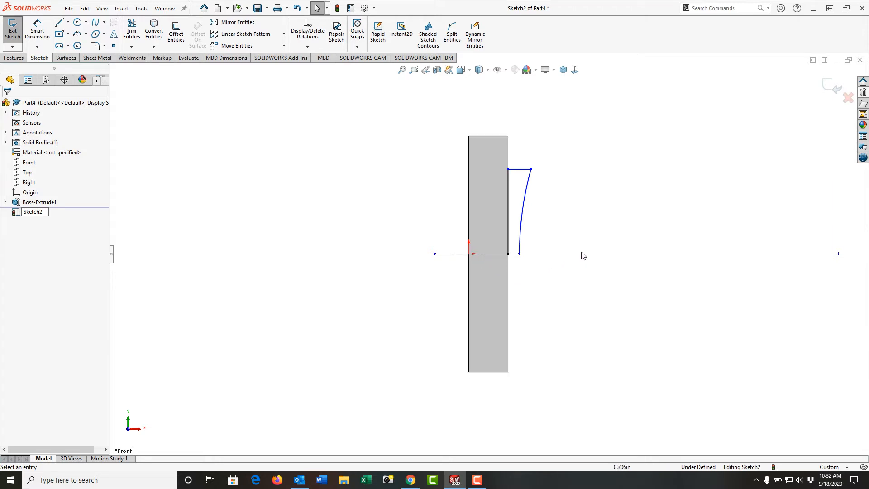
Dimension the profile's vertical edge to 0.625 in and its top edge to 0.15 in
right_click_drag(582, 253, 577, 209)
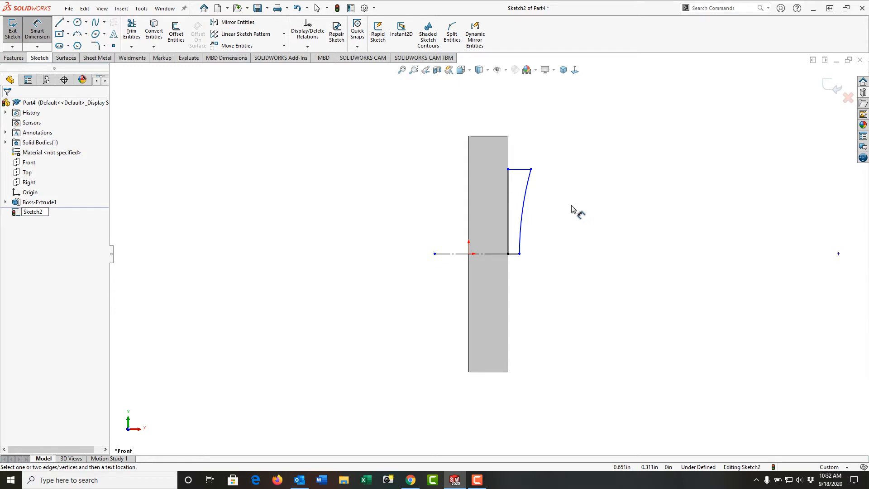
left_click(508, 224)
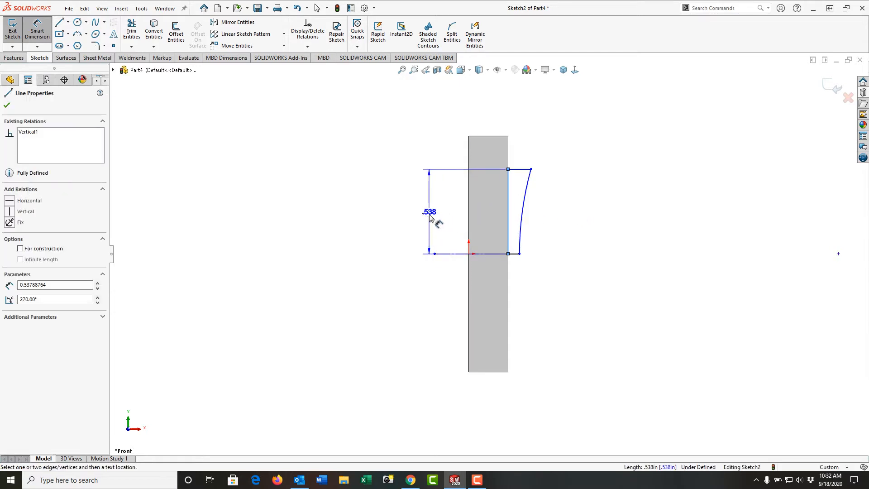
left_click(429, 214)
type(".625")
key("Return")
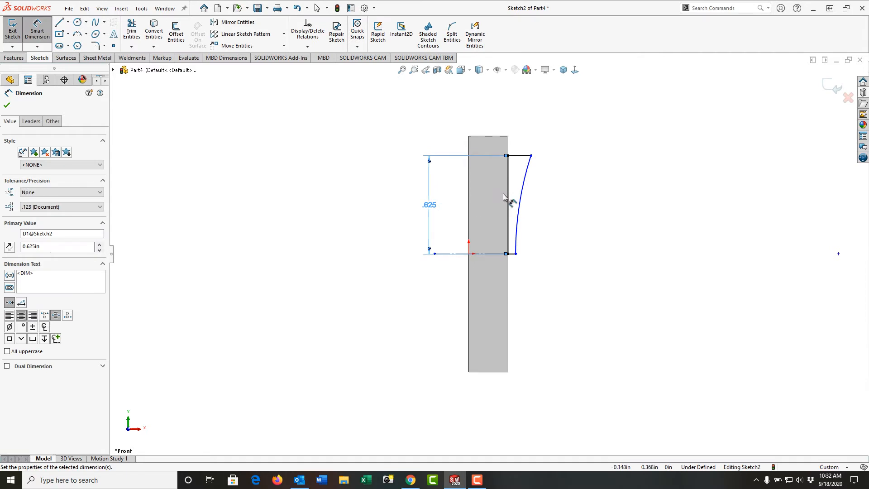
left_click(520, 156)
left_click(519, 119)
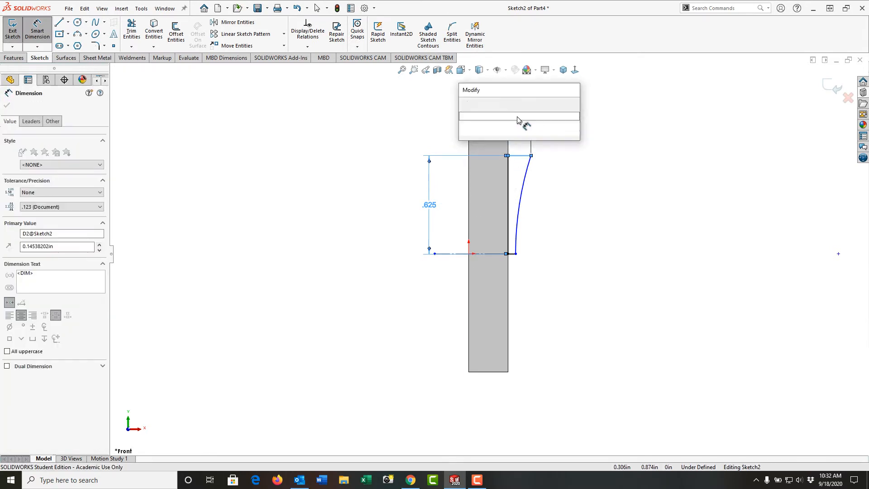
type(".15")
key("Return")
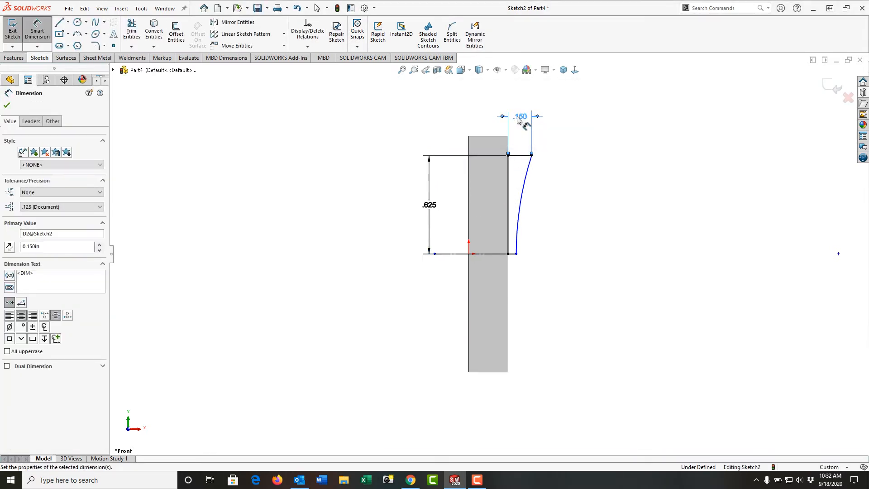
Dimension the profile's arc with a radius of 2.25 in
left_click(527, 189)
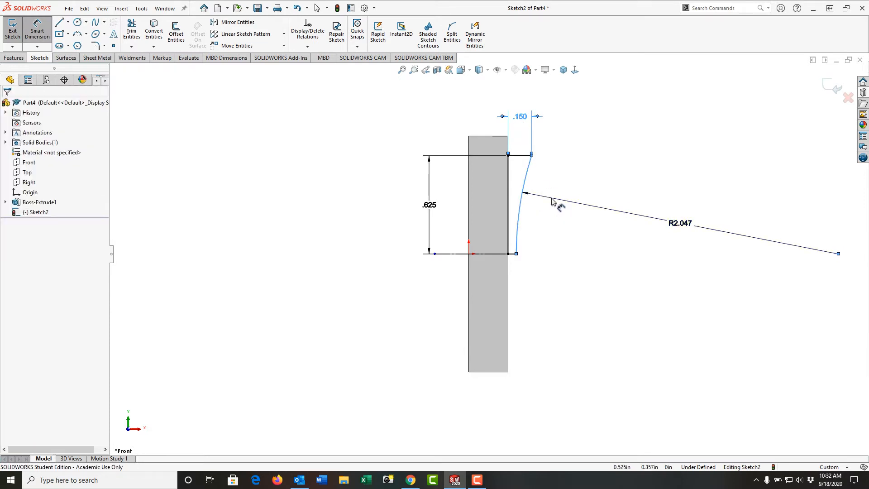
left_click(552, 201)
type("2.25")
key("Return")
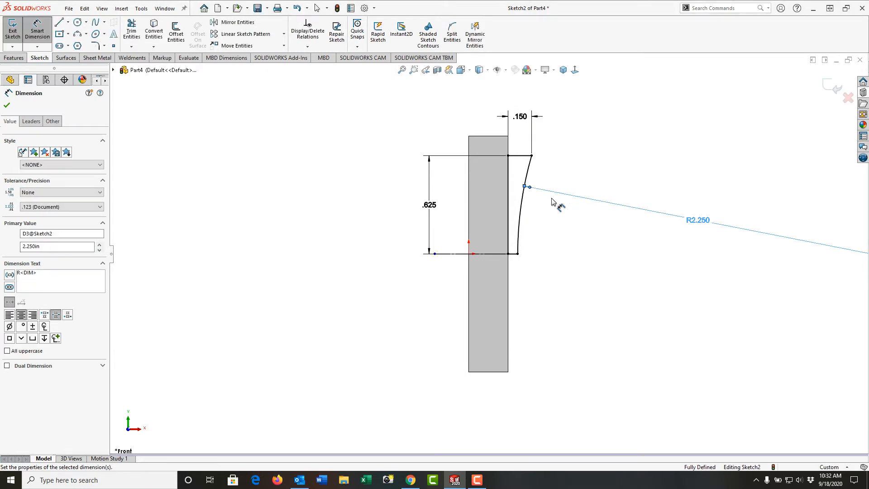
Revolve the profile 360 degrees about the horizontal construction line as a boss merged with the plate
right_click(548, 248)
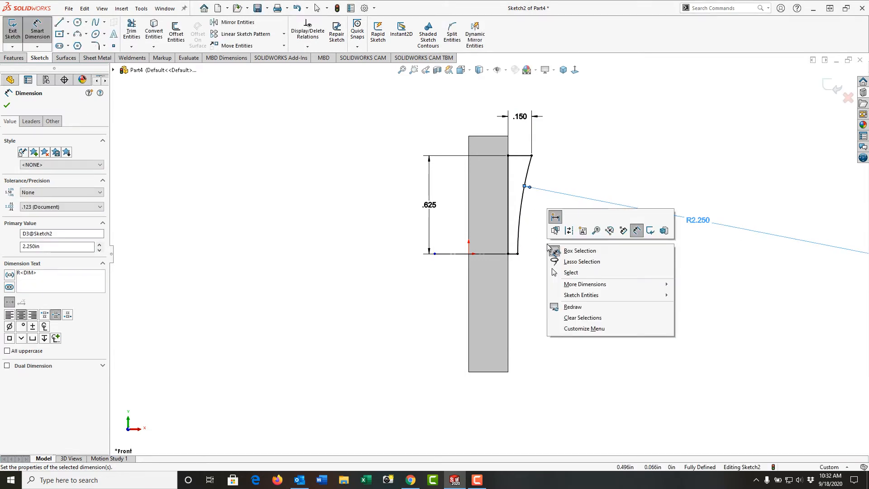
left_click(637, 230)
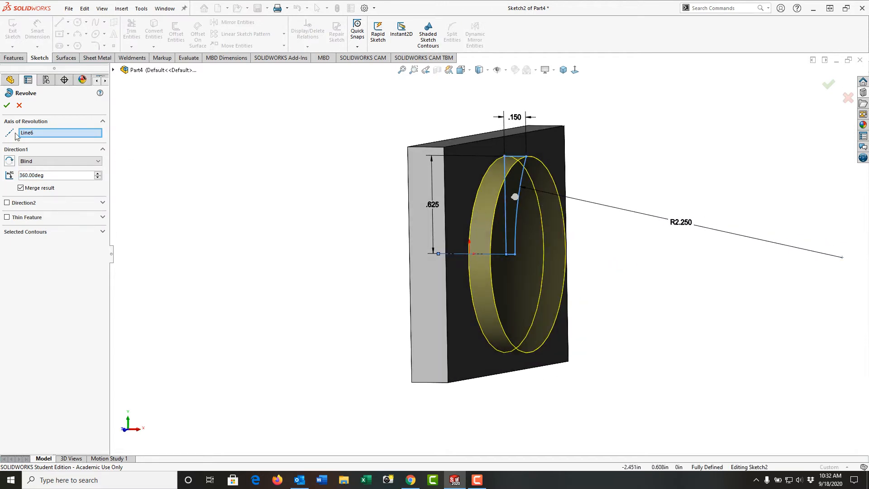
left_click(6, 106)
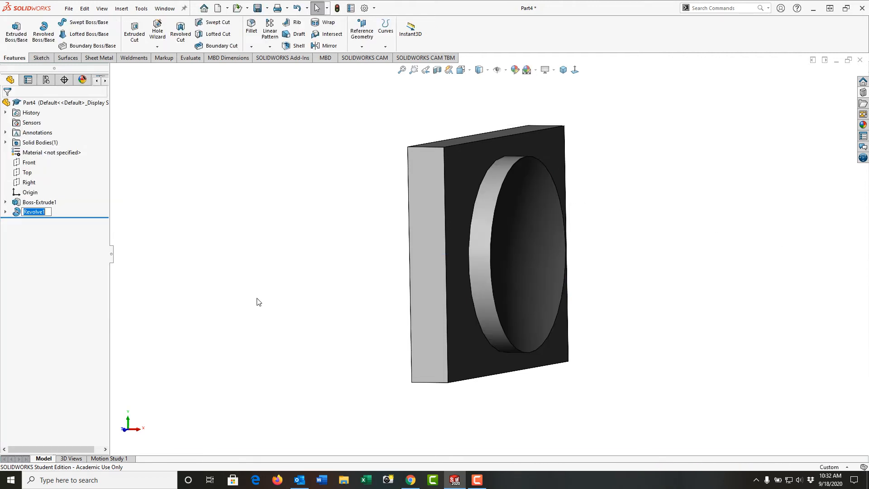
middle_click_drag(257, 301, 209, 244)
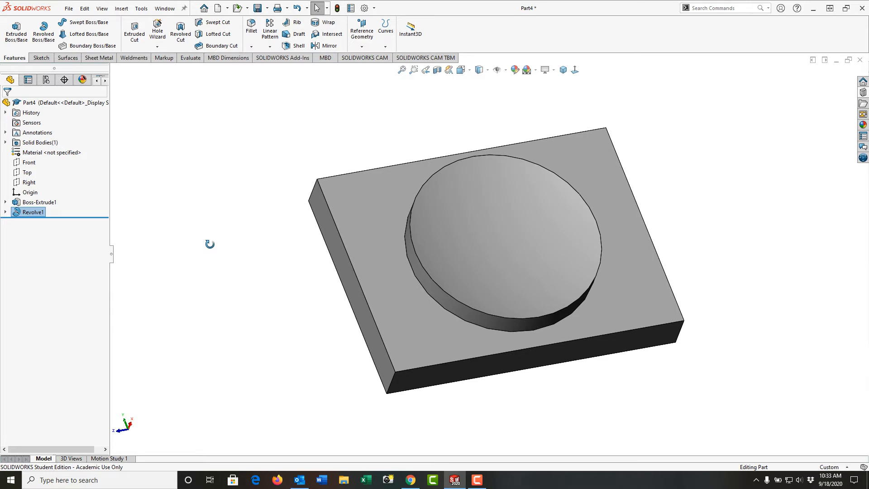
Fillet the circular edge where the revolved boss meets the plate with a 0.08 in radius
left_click(458, 317)
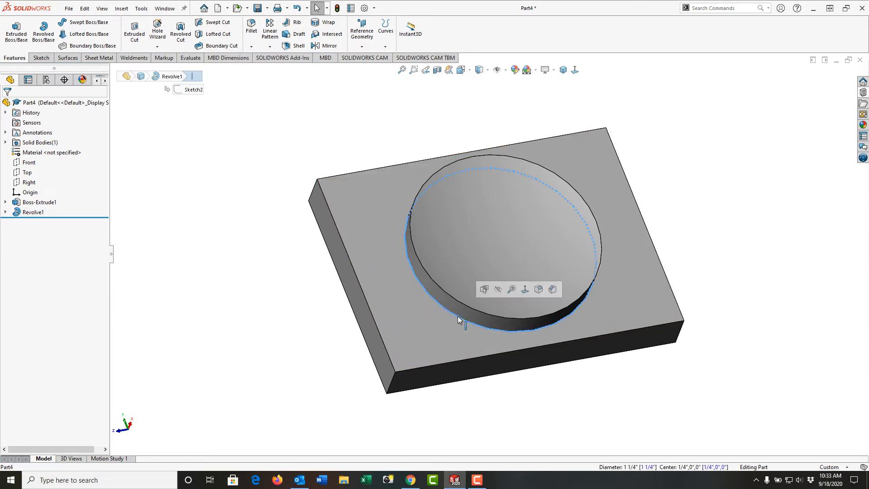
left_click(538, 288)
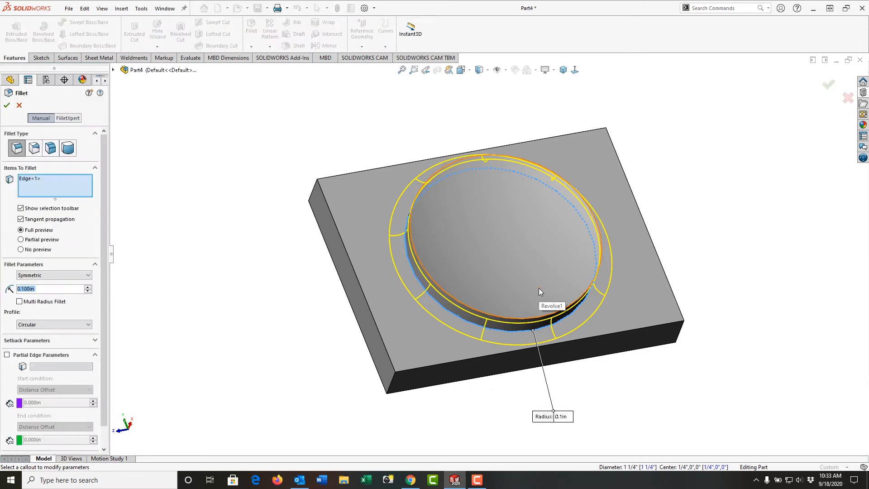
type("0.08")
key("Return")
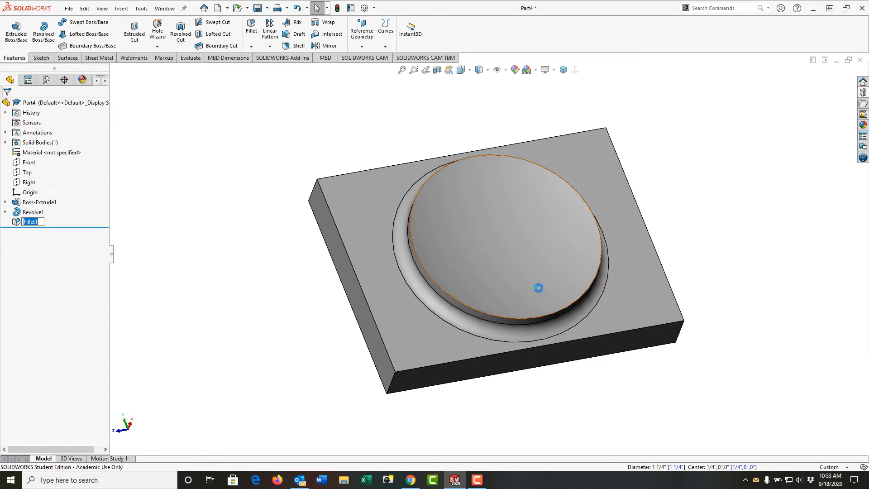
Start a new sketch on the plate's face around the boss, viewed normal to that face
left_click(409, 321)
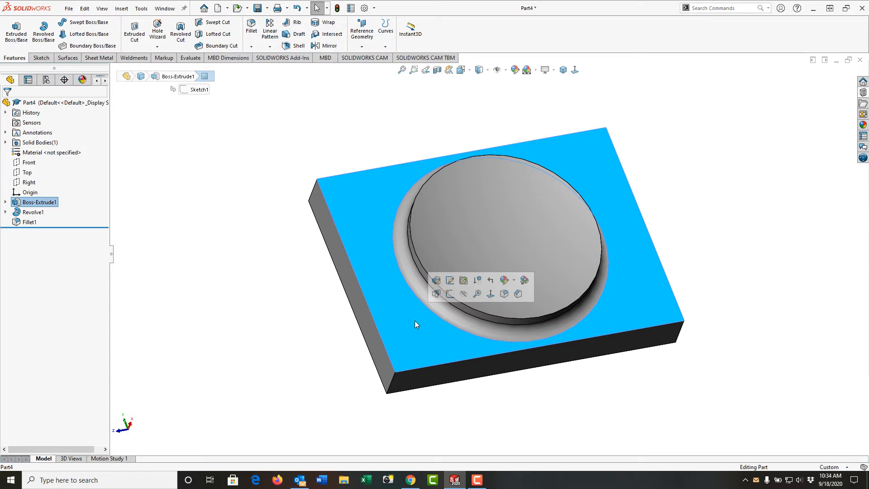
left_click(489, 295)
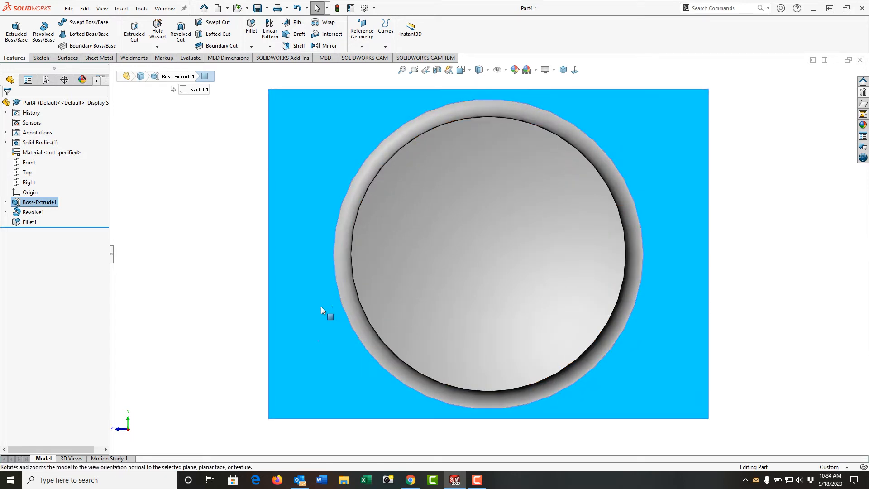
left_click(321, 303)
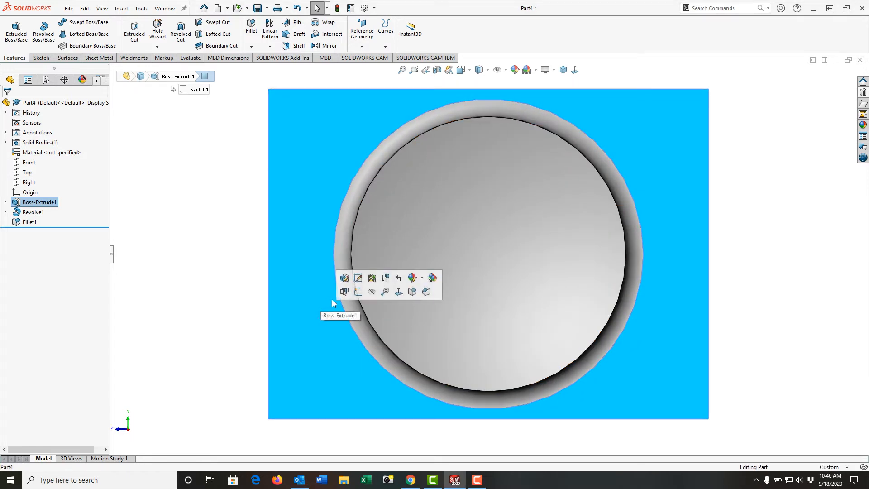
left_click(358, 292)
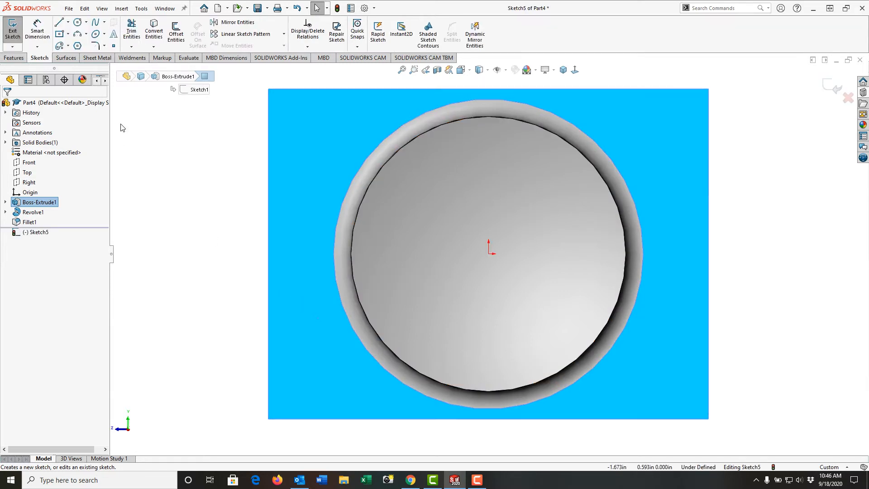
Sketch a centerpoint arc slot around the origin, about R0.346 in, 63.28° and 0.167 in wide, and swing its midpoint to nearly above the origin
left_click(67, 46)
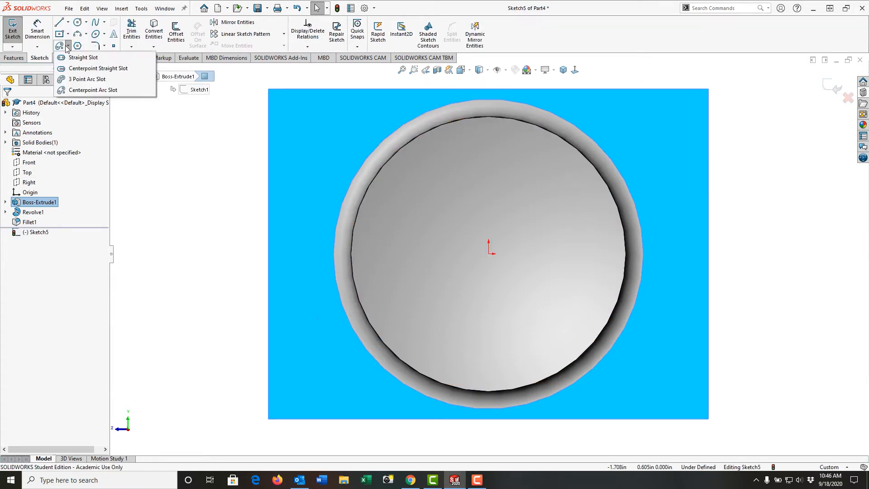
left_click(84, 90)
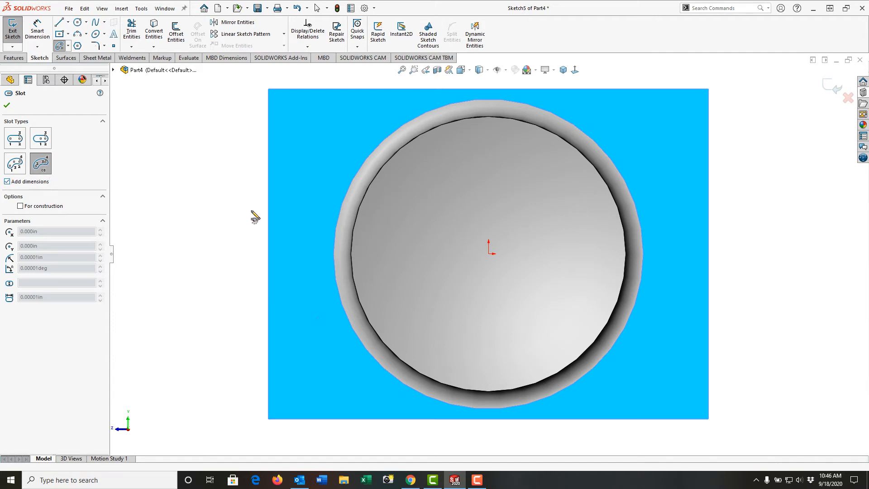
left_click(489, 254)
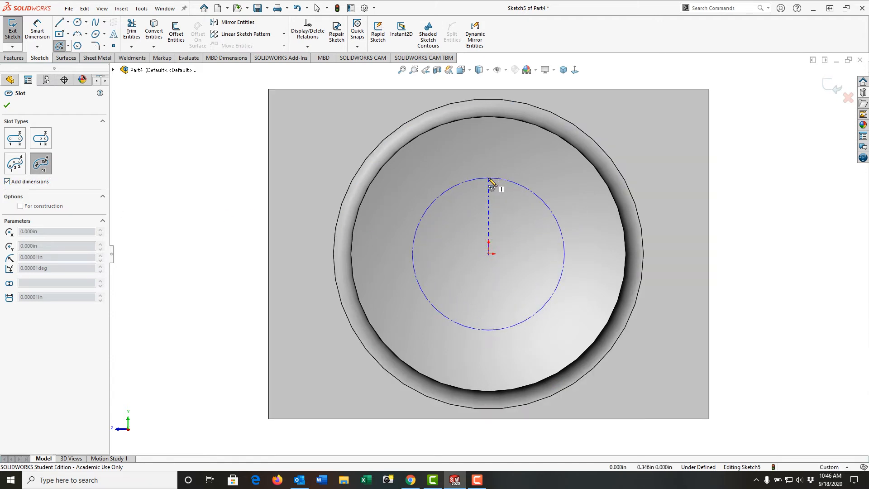
left_click(489, 179)
left_click(421, 222)
left_click(436, 225)
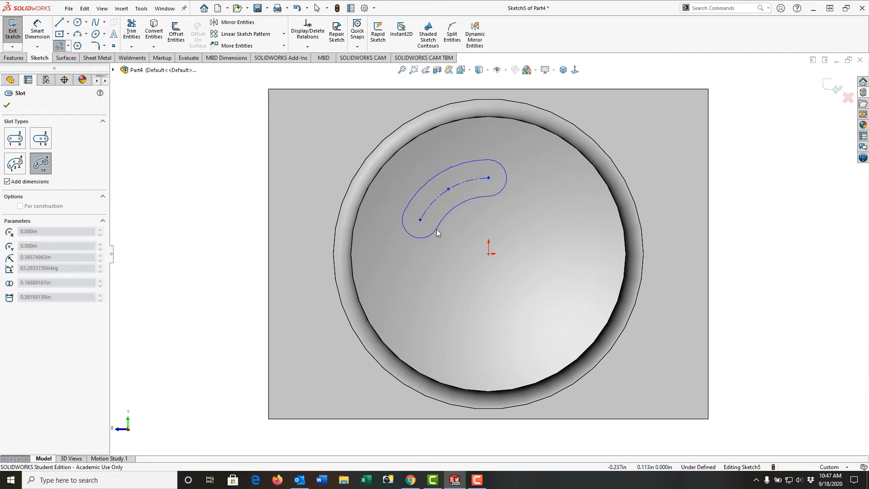
left_click(436, 230)
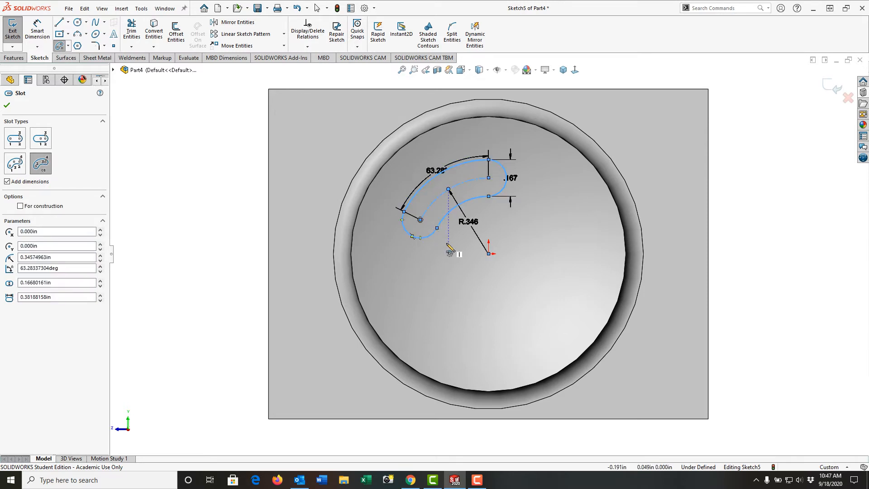
key("Escape")
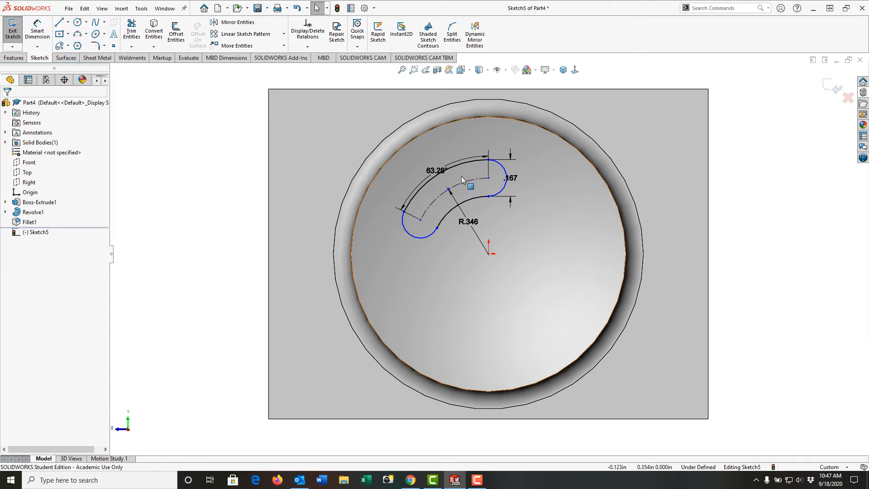
left_click_drag(453, 186, 484, 179)
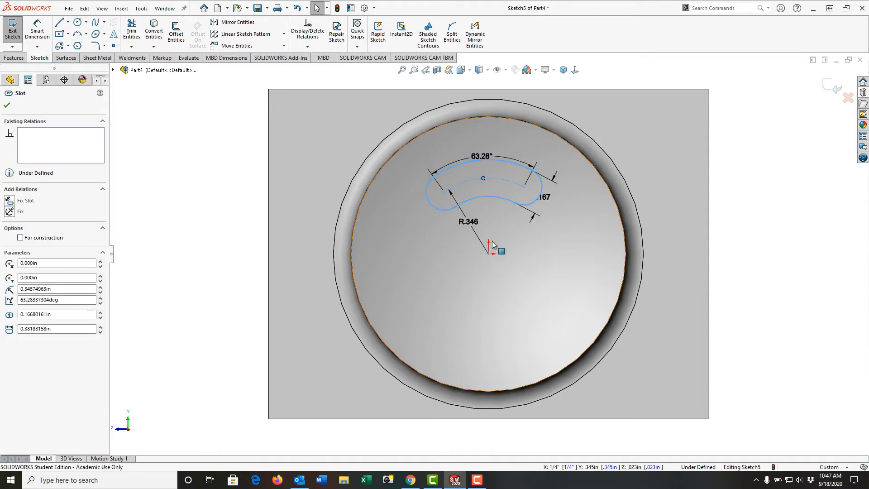
left_click(746, 253)
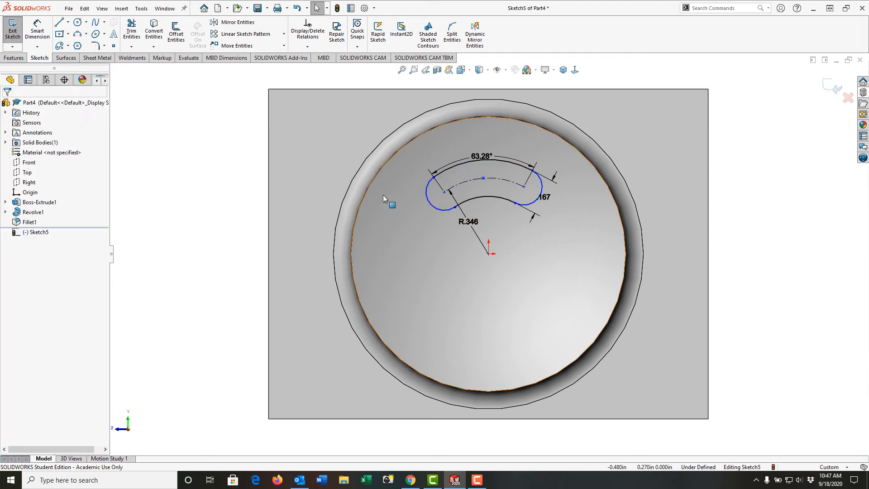
Draw a vertical construction line about 0.576 in long from the origin up through the slot
left_click(68, 22)
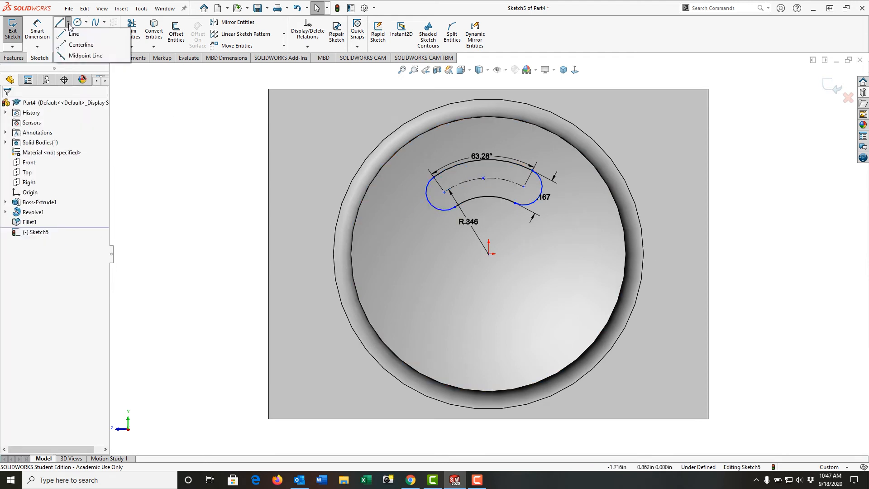
left_click(81, 45)
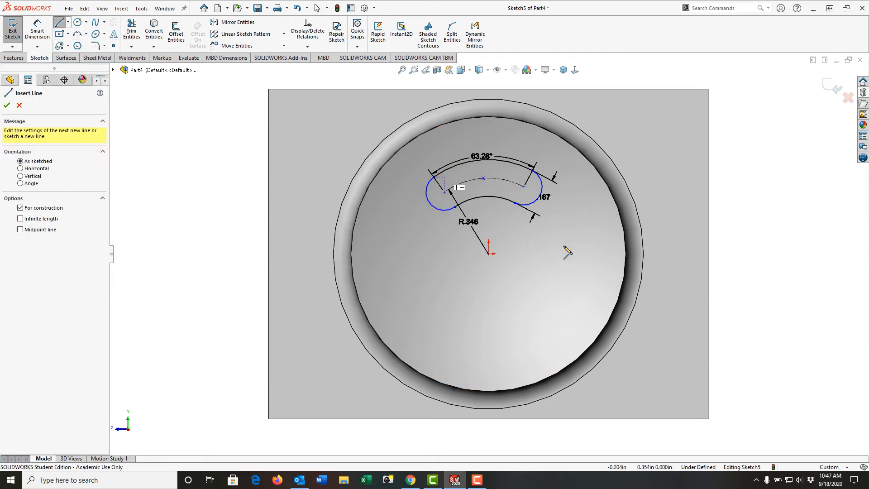
left_click(489, 254)
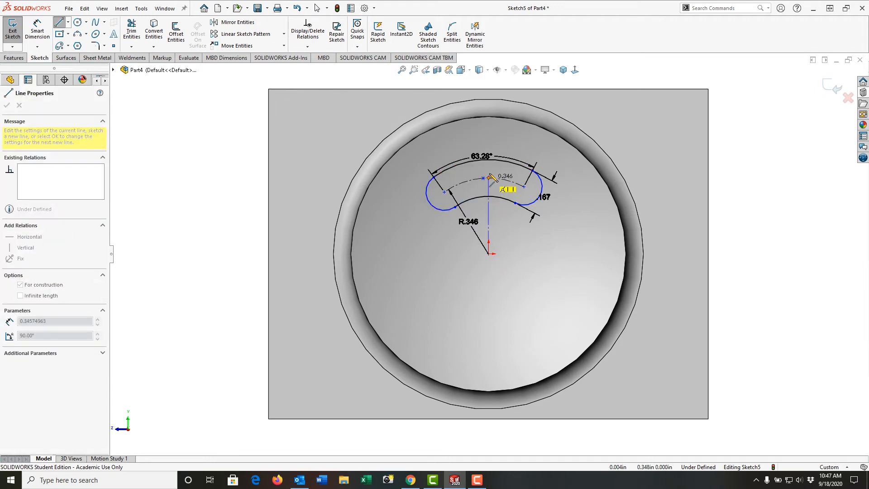
left_click(488, 129)
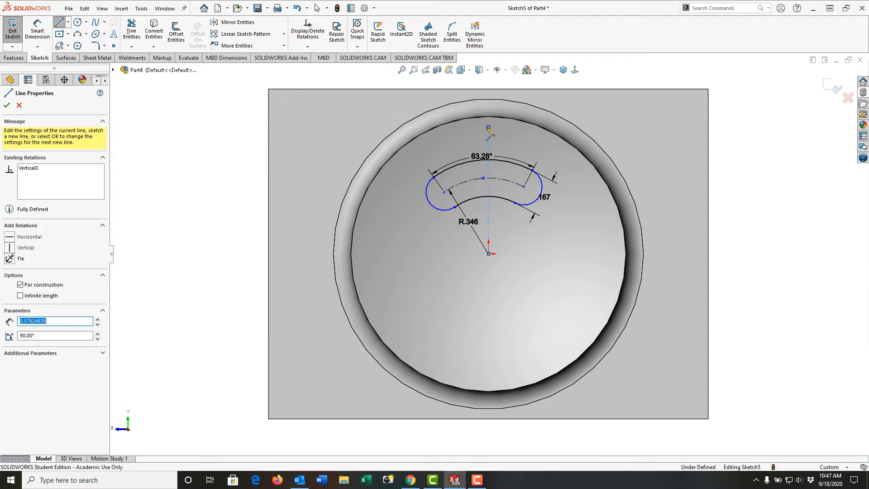
key("Escape")
Make the midpoint of the slot's center arc coincident with the vertical construction line
left_click(484, 179)
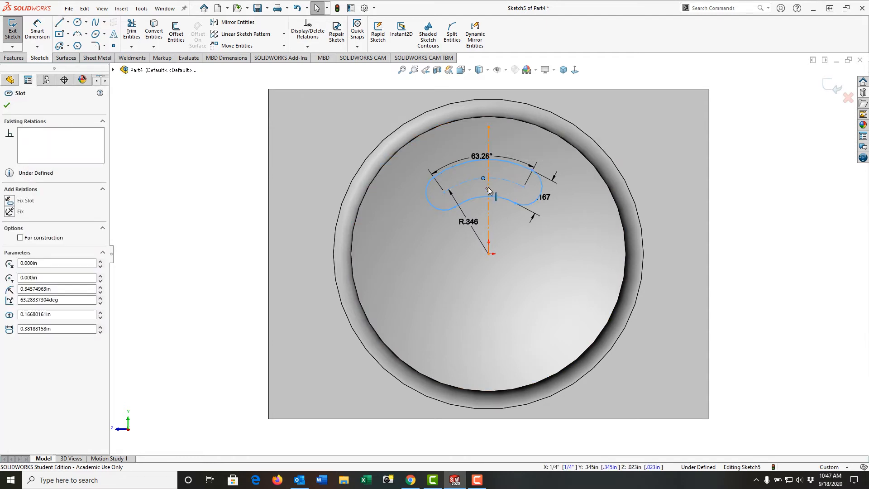
left_click(488, 186, "ctrl")
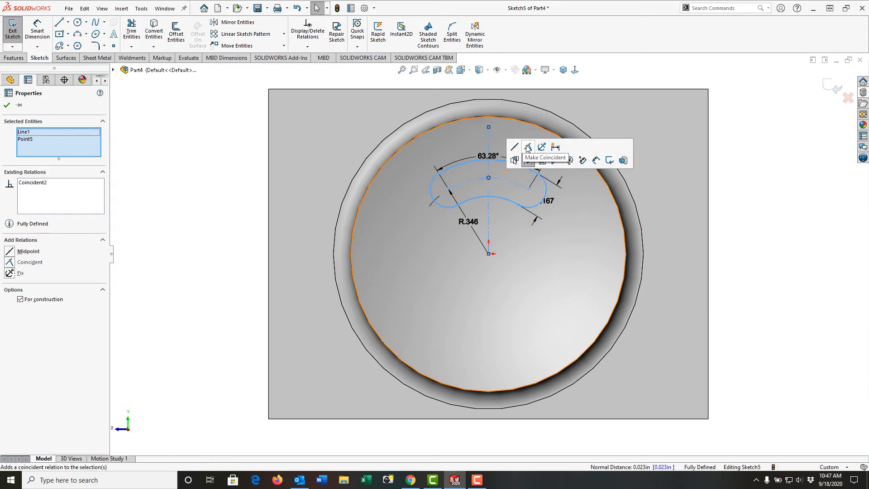
left_click(746, 246)
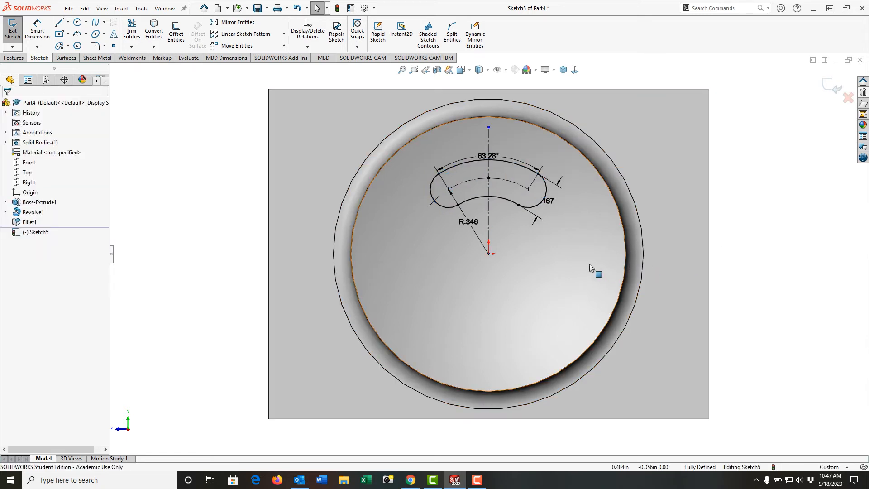
Move the slot's angle and width dimensions clear of its outline and set the width to 1/16*2 in
left_click_drag(496, 157, 495, 145)
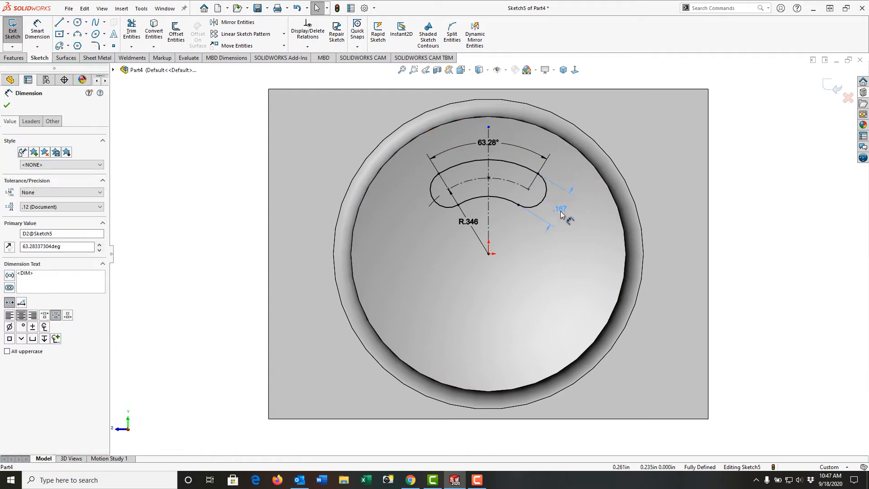
left_click(561, 216)
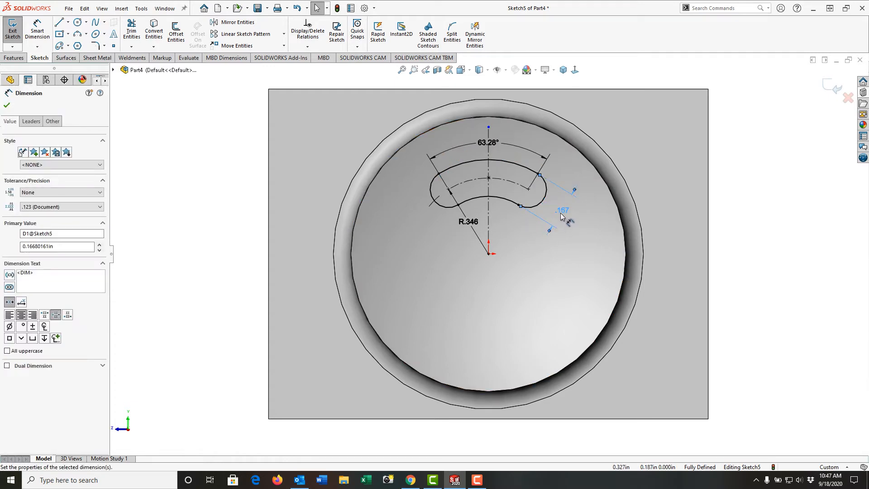
double_click(560, 213)
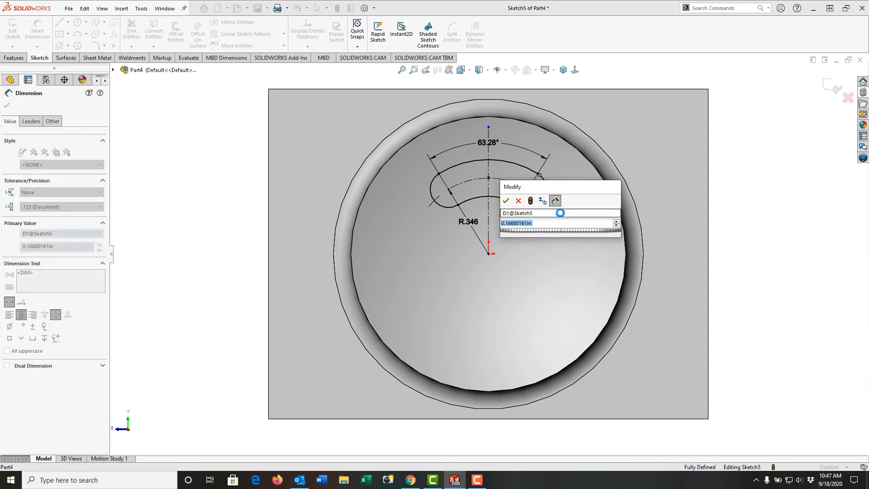
type("1/16*2")
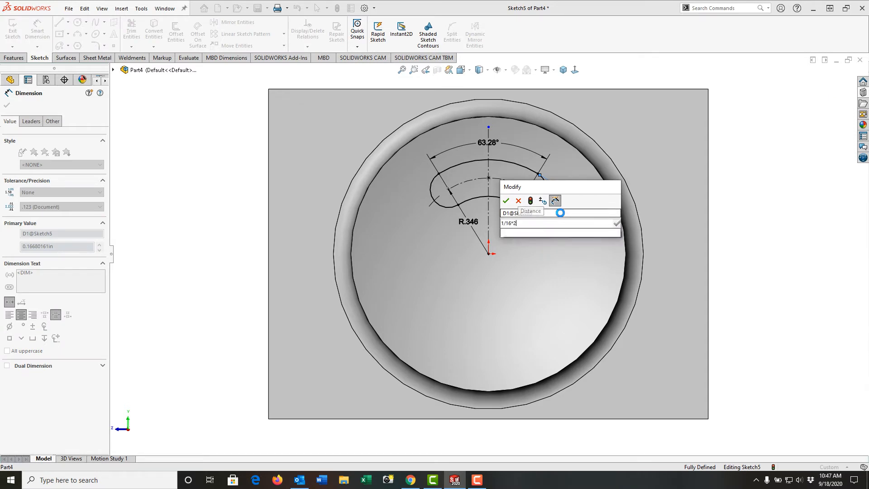
key("Return")
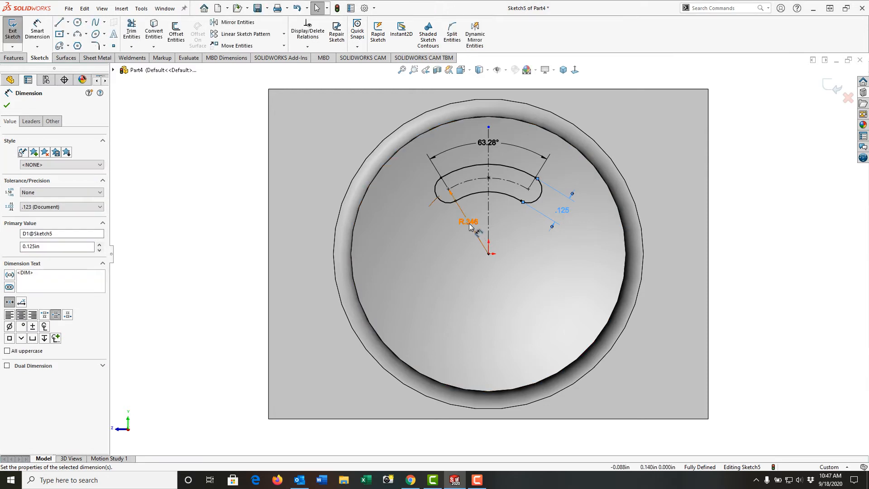
Set the slot's center arc radius to 0.388 in and its included angle to 135°
double_click(468, 221)
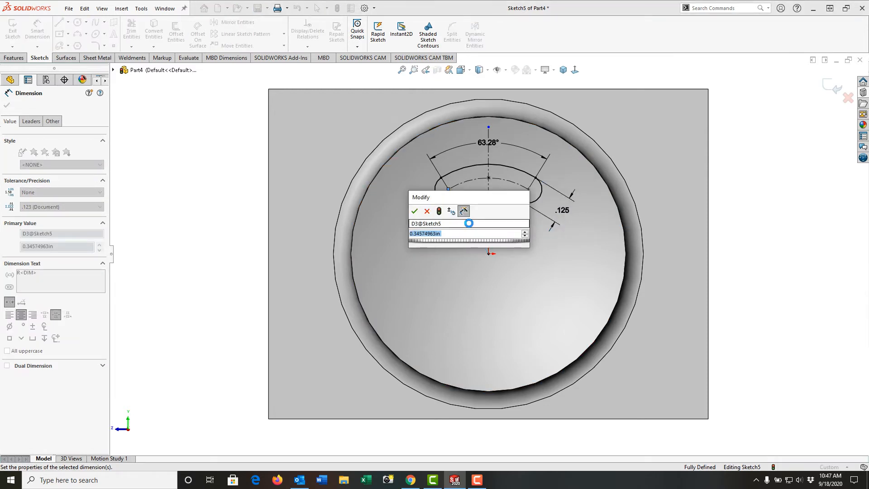
type(".350")
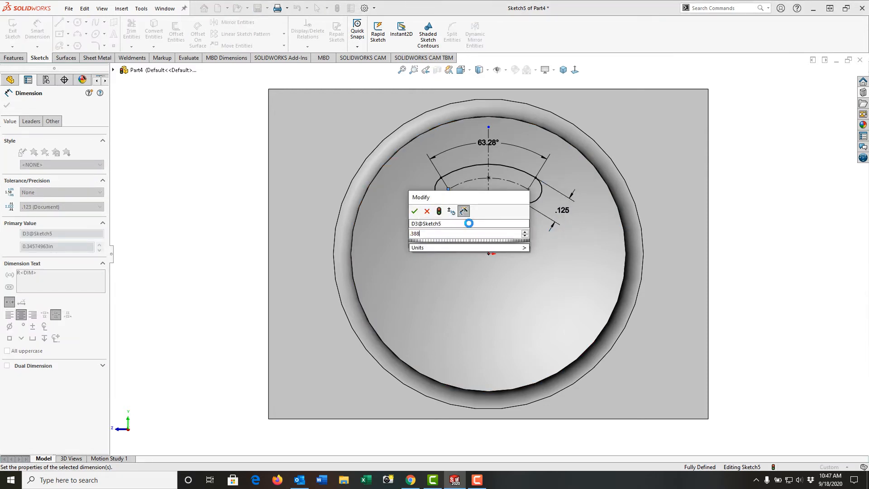
key("Return")
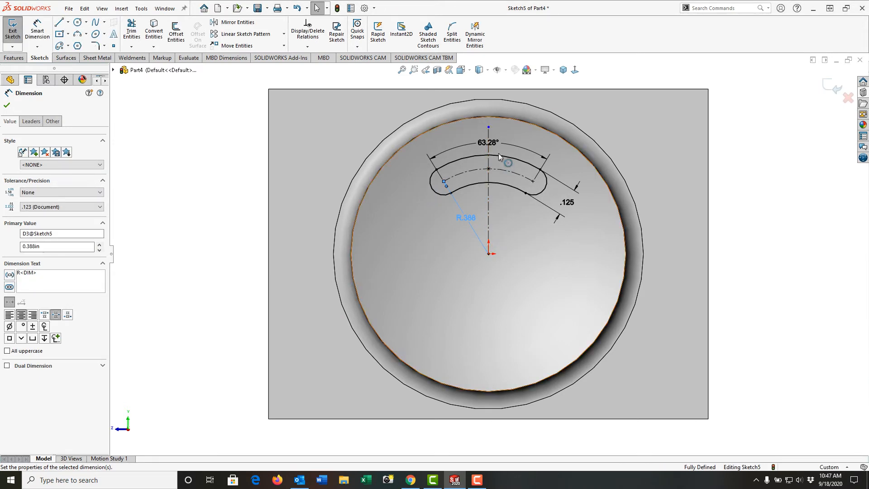
double_click(495, 142)
type("135")
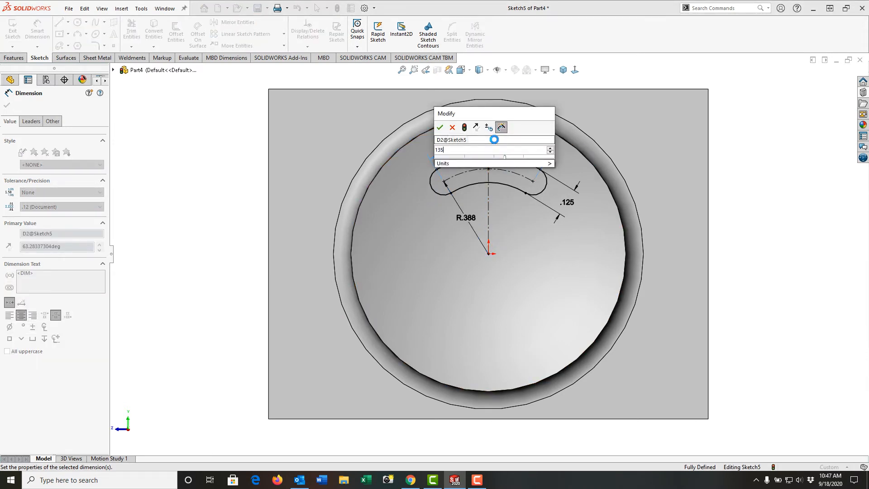
key("Return")
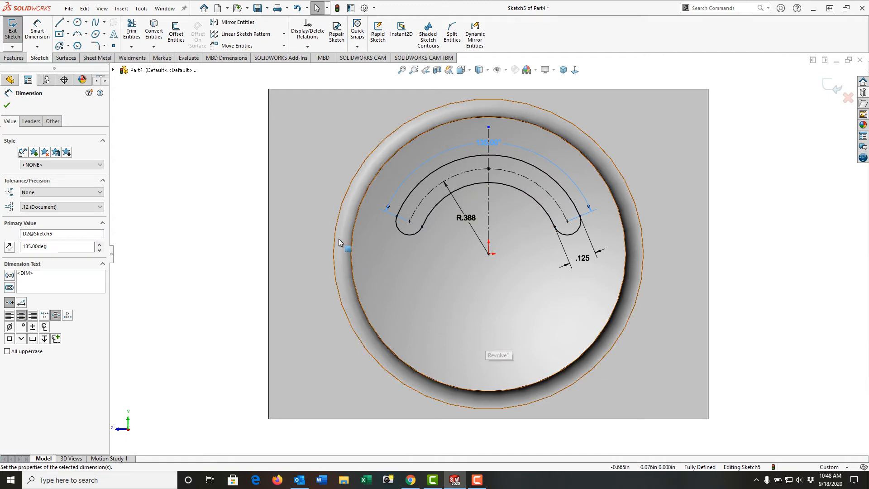
Draw a horizontal construction line about 1.07 in long from the origin to just past the plate's edge
left_click(68, 22)
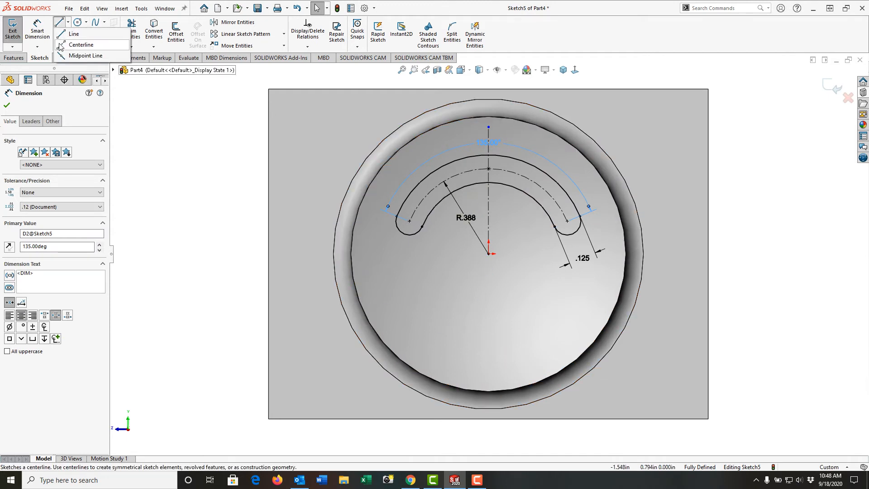
left_click(84, 39)
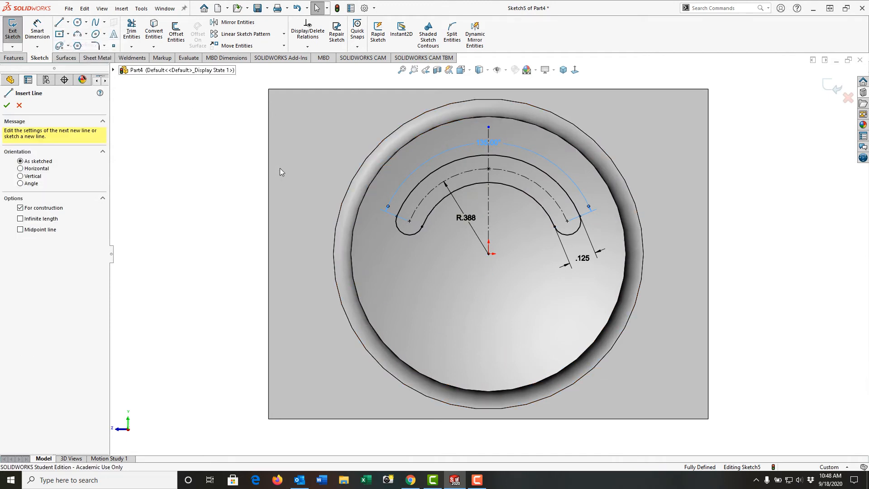
left_click(489, 254)
left_click(724, 254)
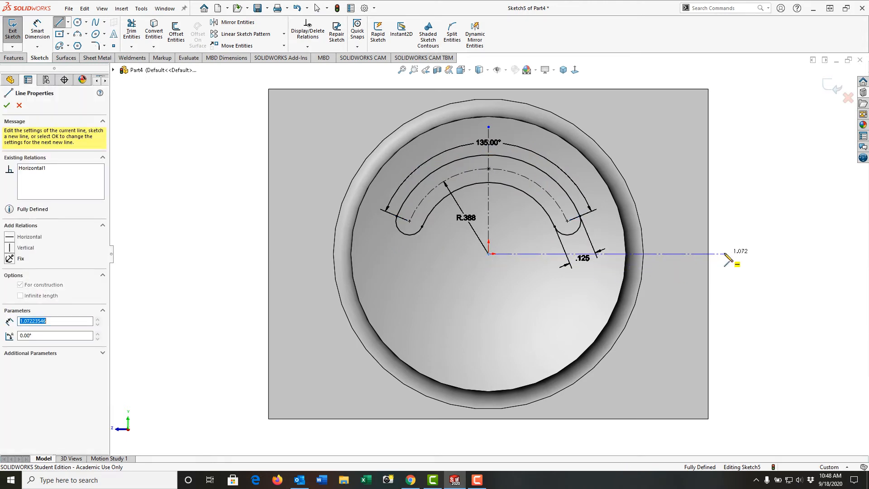
Mirror the arc slot about the horizontal construction line, keeping the original, and exit the sketch
key("Escape")
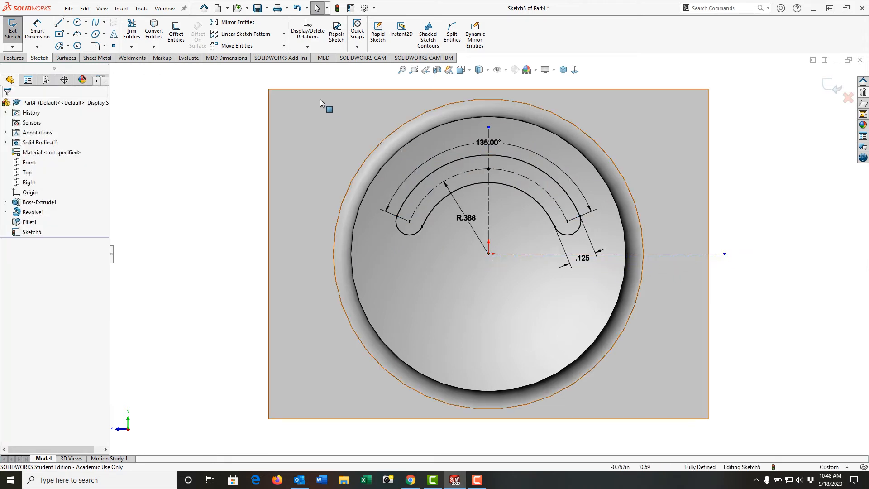
mouse_move(320, 95)
left_mouse_down()
mouse_move(664, 292)
mouse_move(769, 297)
left_mouse_up()
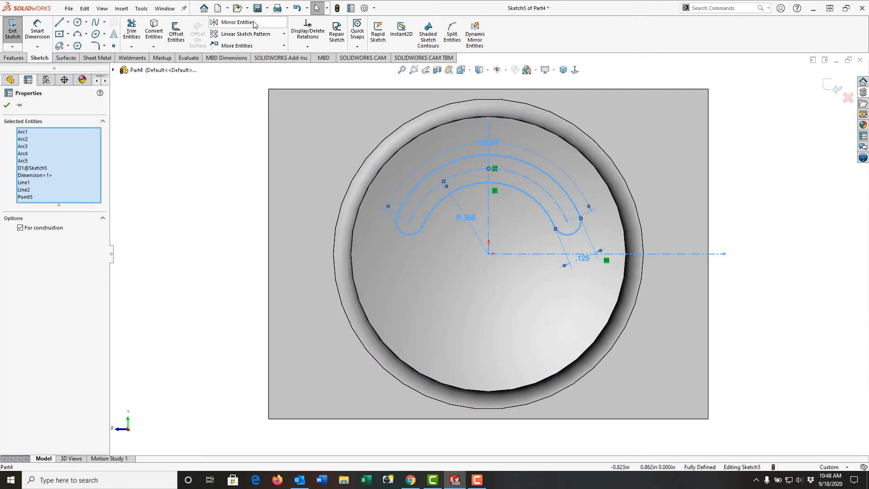
left_click(232, 22)
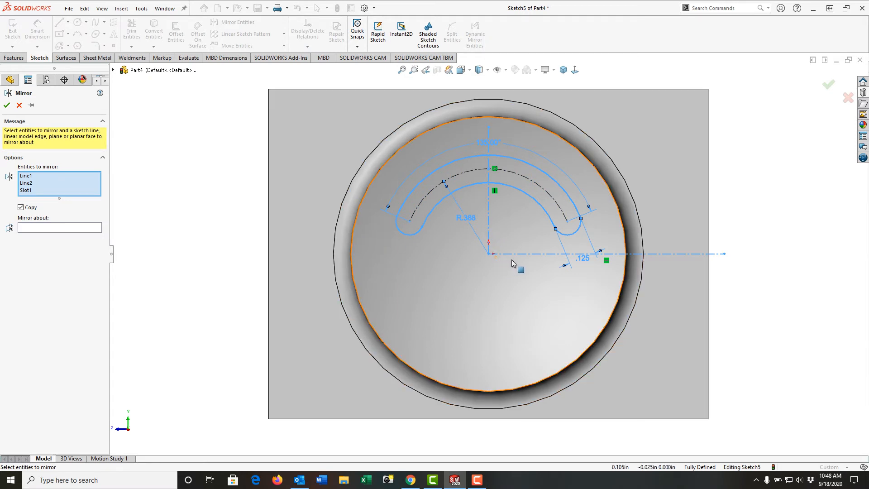
left_click(99, 227)
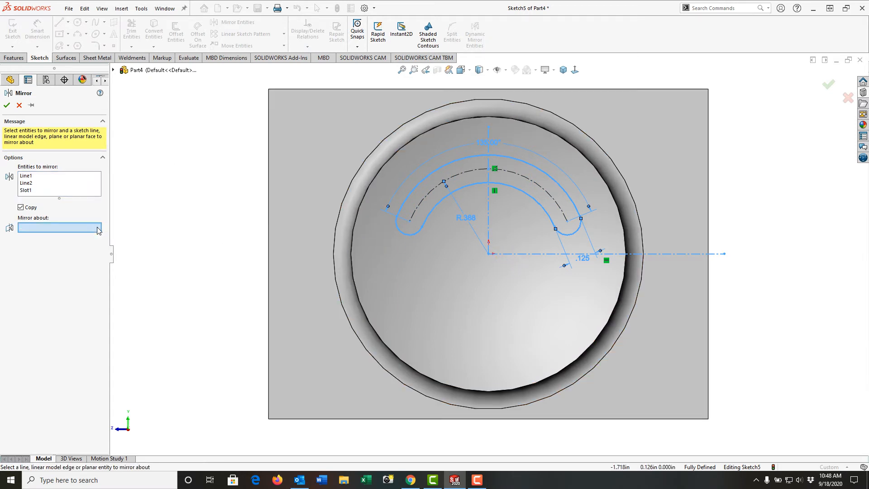
left_click(511, 254)
key("Return")
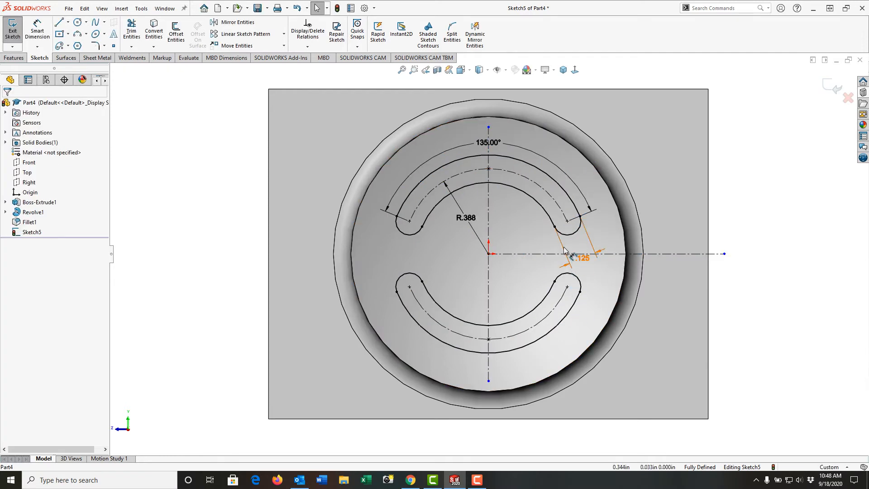
left_click(830, 90)
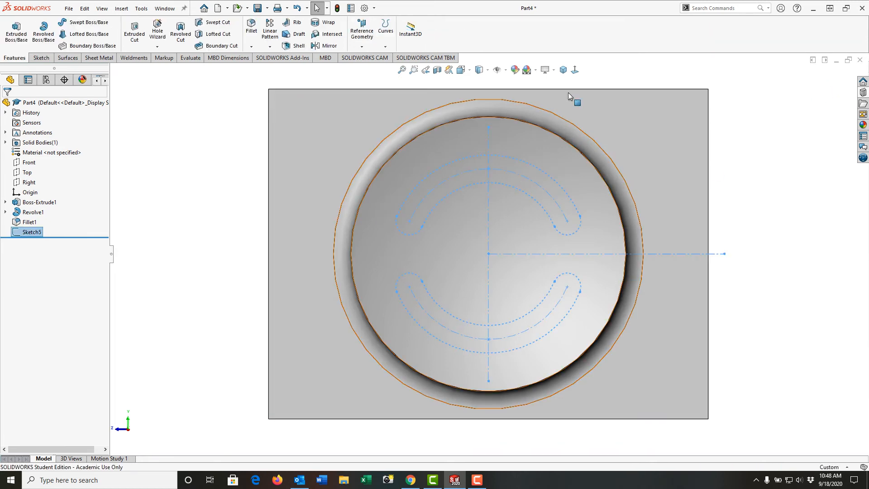
Project the two-slot sketch onto the boss's dished face as a split line
left_click(564, 70)
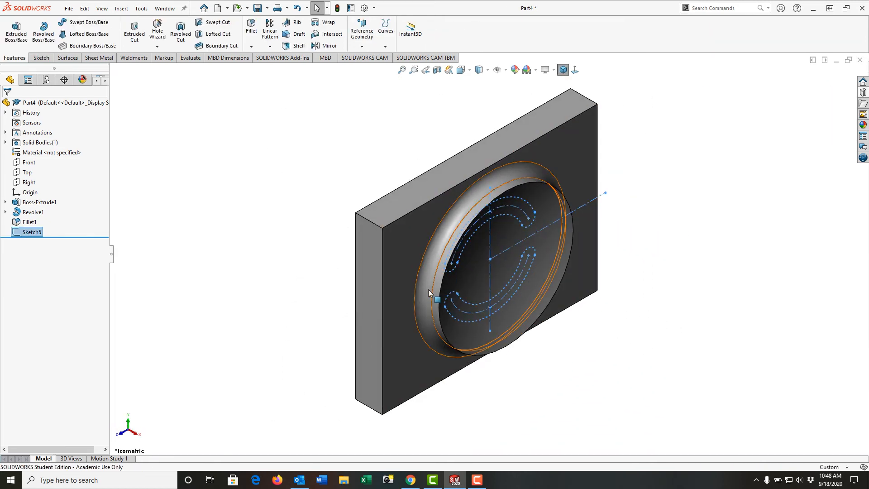
middle_click_drag(426, 293, 392, 142)
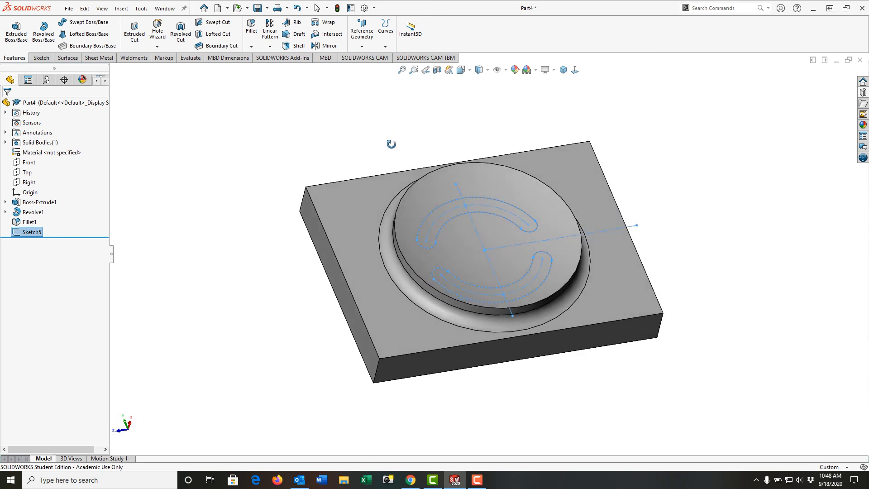
key("Escape")
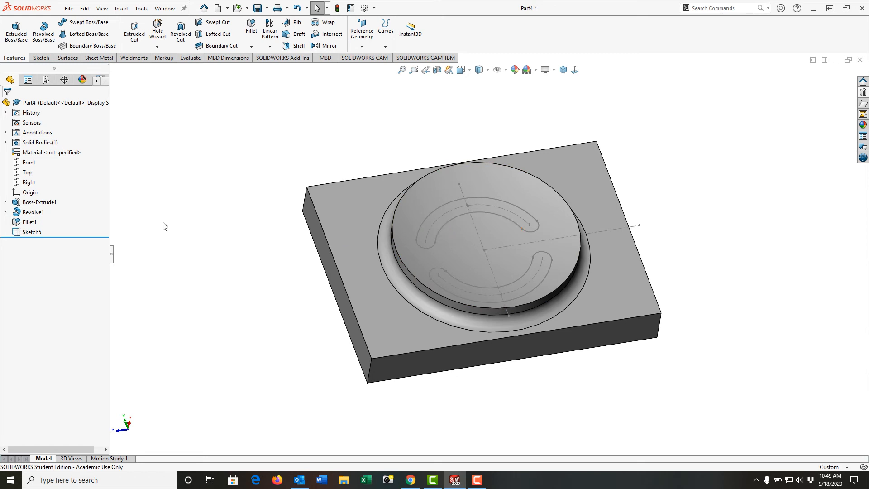
left_click(32, 232)
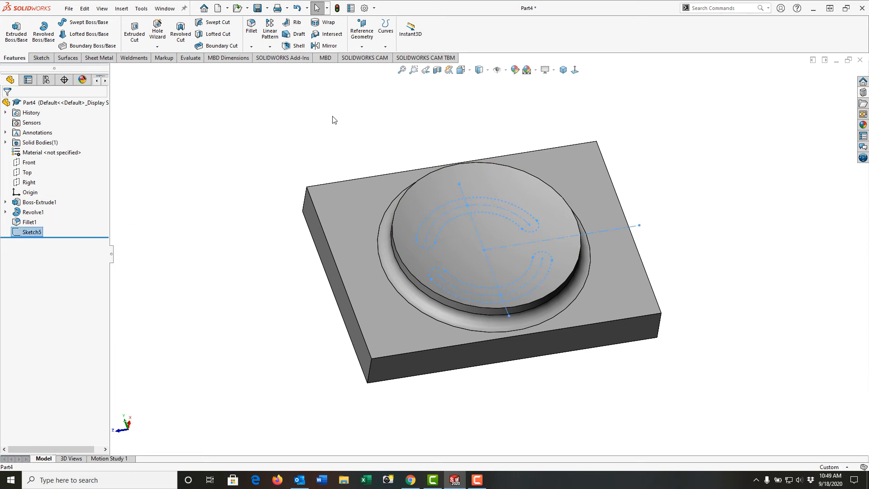
left_click(385, 47)
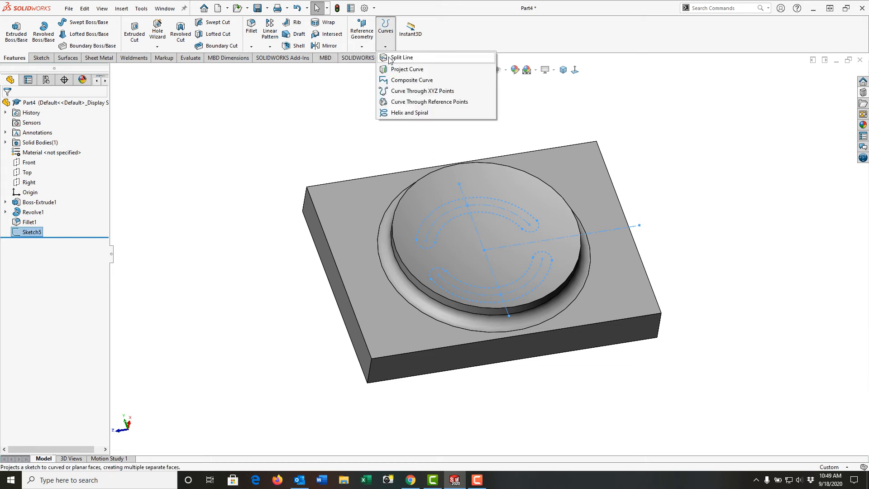
left_click(397, 58)
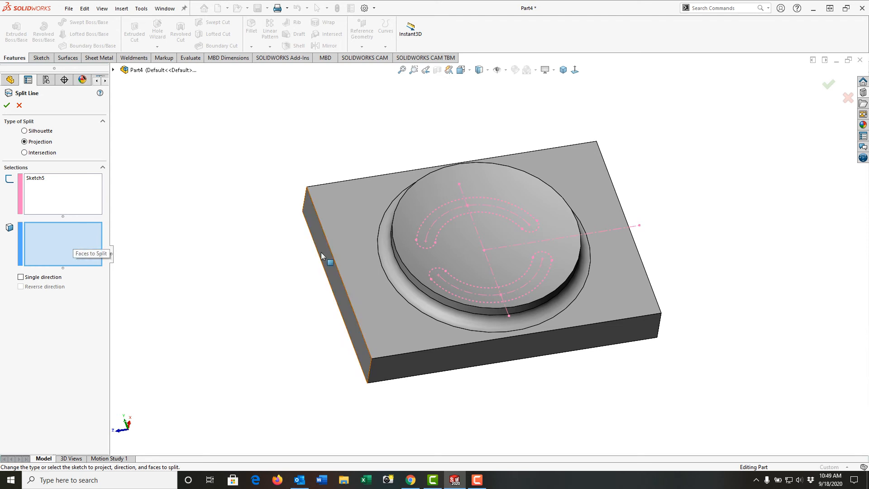
left_click(460, 248)
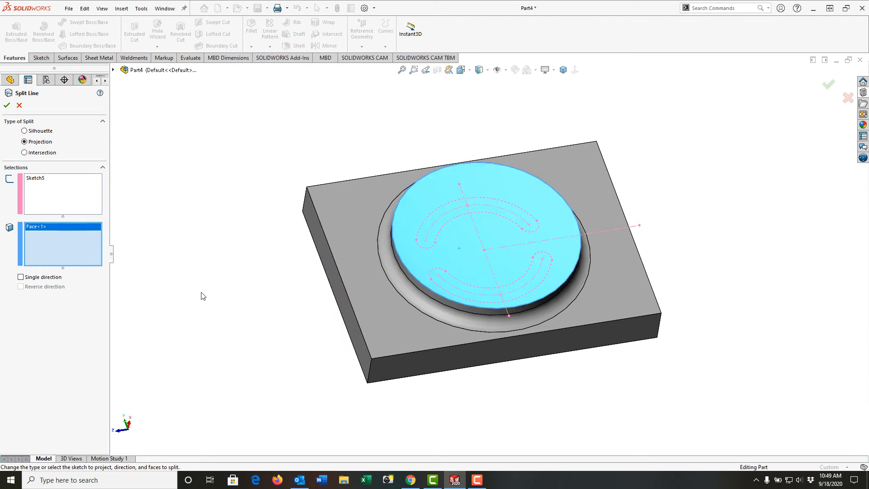
mouse_move(185, 280)
middle_mouse_down()
mouse_move(223, 237)
mouse_move(219, 262)
mouse_move(206, 263)
middle_mouse_up()
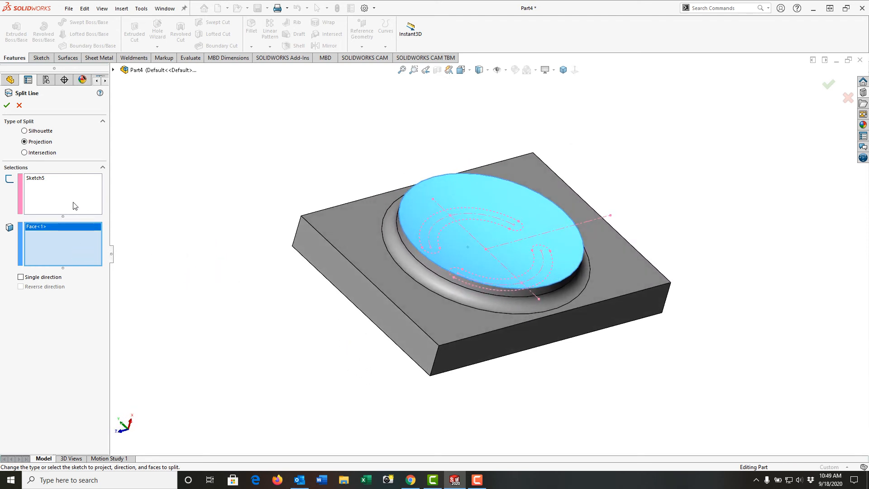
left_click(7, 105)
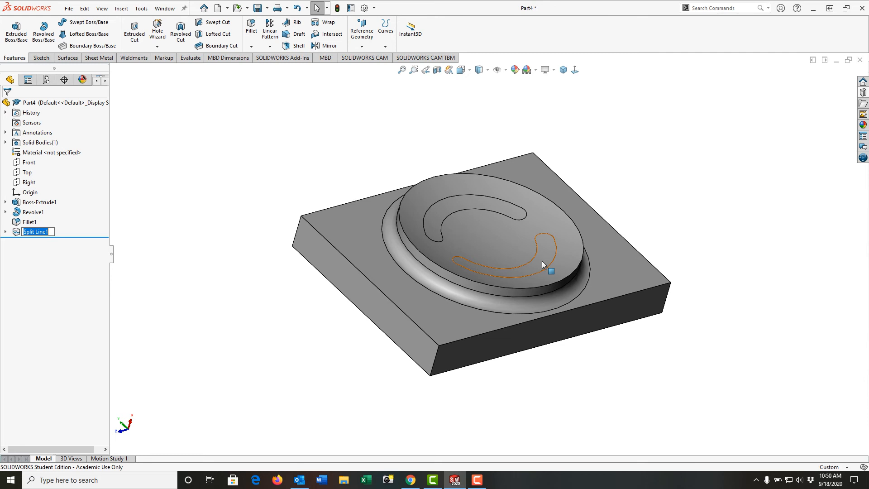
Fillet the boss's upper rim edge with a 0.062 in radius
left_click(570, 275)
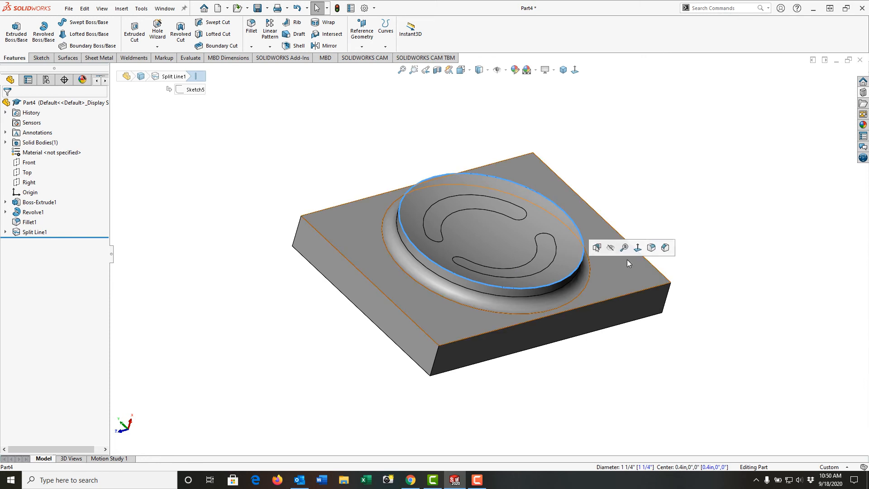
left_click(654, 252)
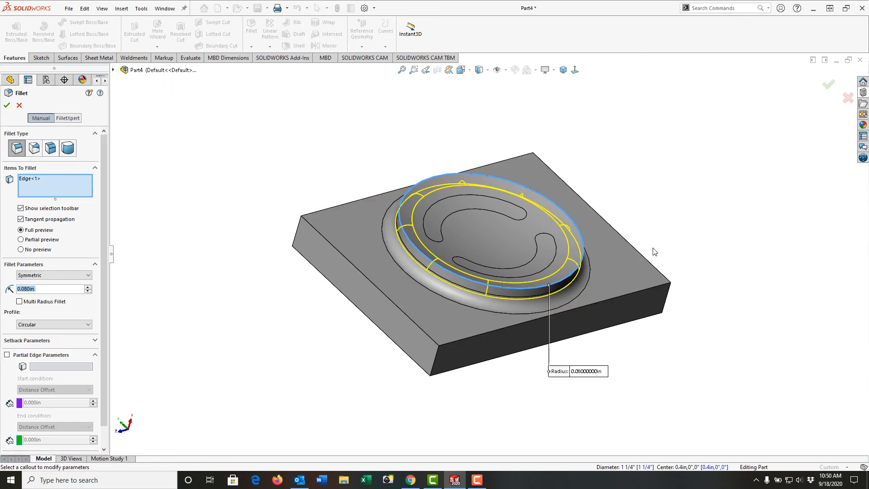
type(".062")
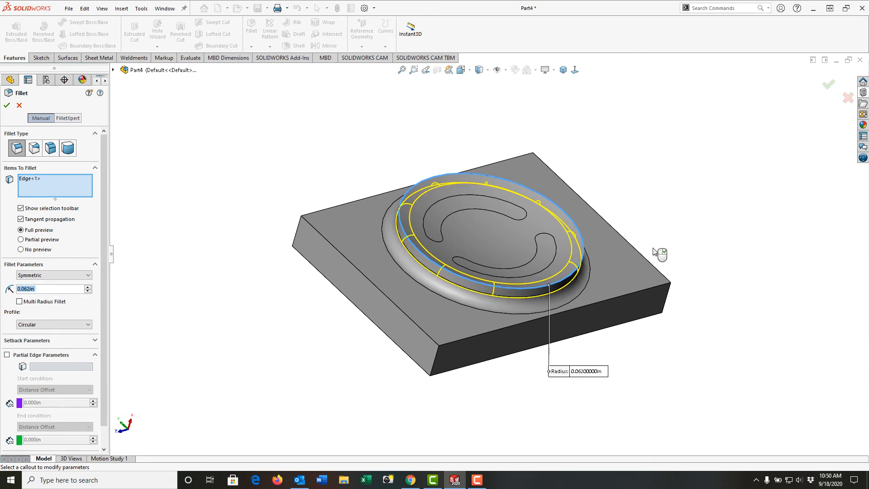
right_click(654, 252)
mouse_move(623, 339)
middle_mouse_down()
mouse_move(587, 322)
mouse_move(583, 287)
mouse_move(609, 343)
middle_mouse_up()
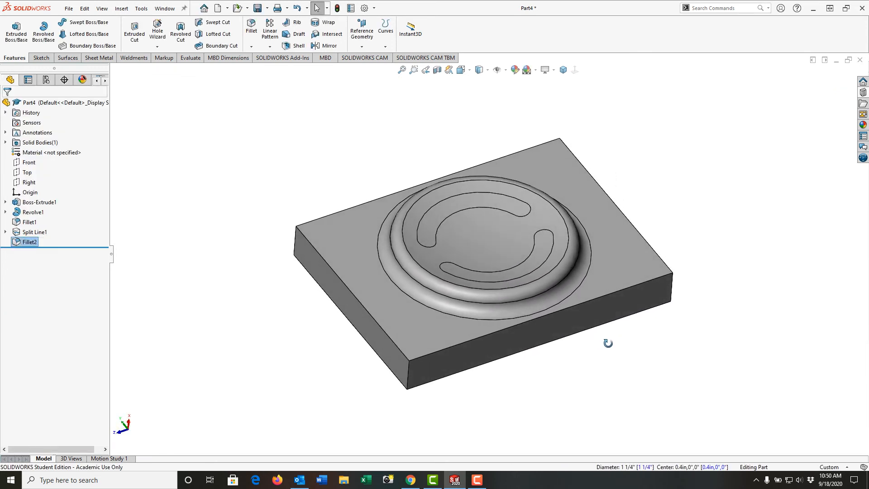
Create a forming tool with the plate's upper face as stopping face and the two slot faces as faces to remove
left_click(99, 58)
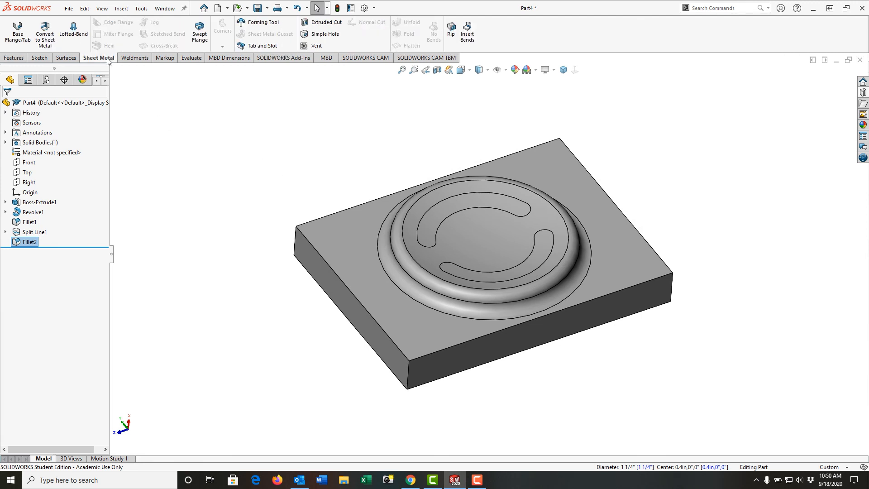
left_click(265, 24)
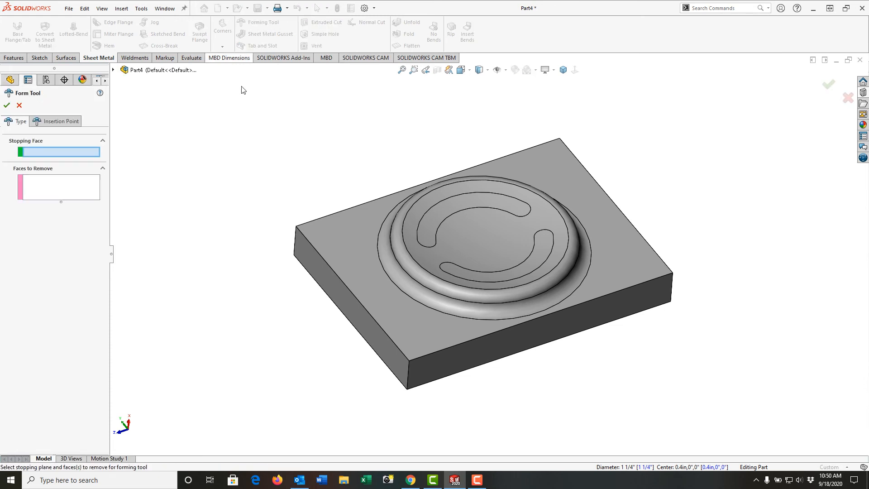
left_click(364, 257)
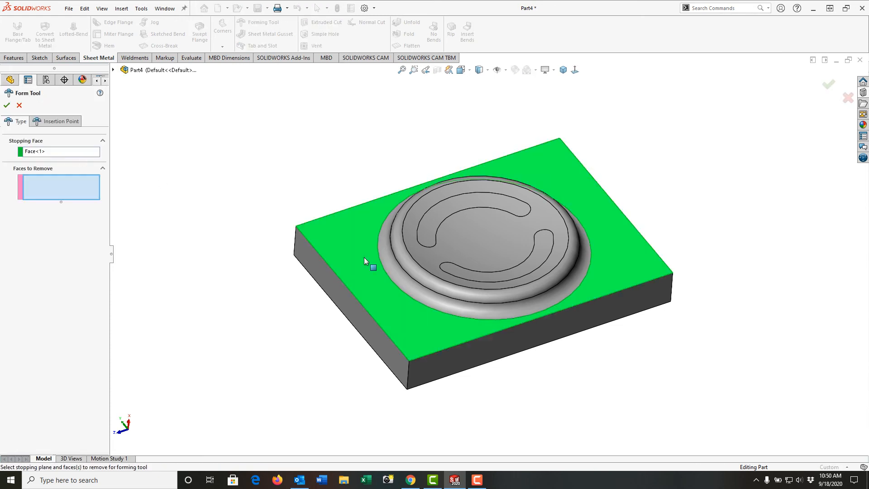
left_click(504, 198)
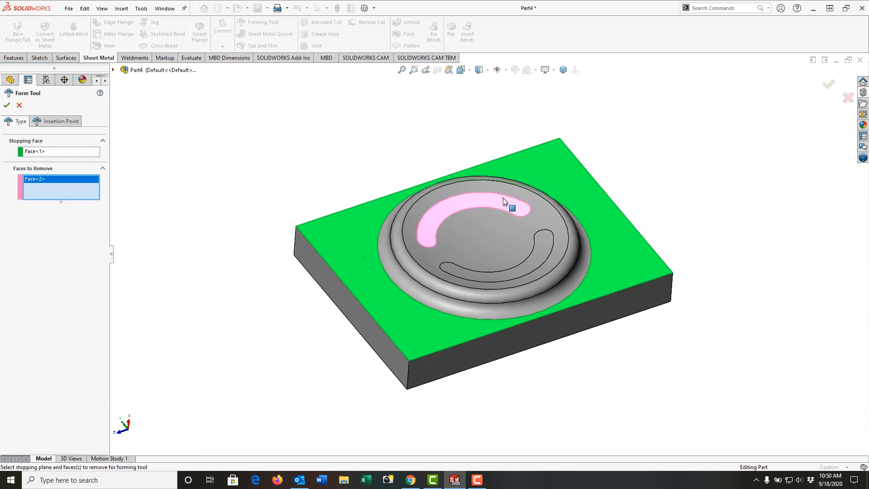
left_click(548, 245)
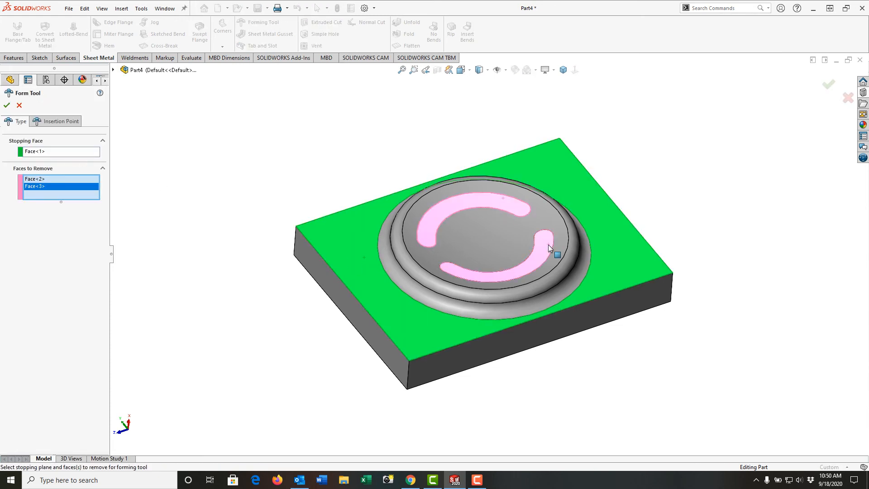
left_click(6, 105)
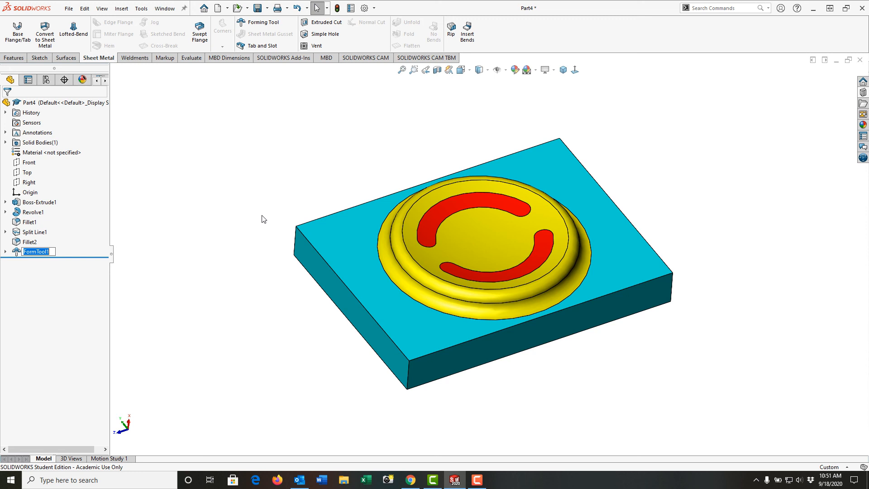
Set up saving the part as a Form Tool (*.sldftp) in the design library's forming tools folder
left_click(267, 8)
left_click(274, 32)
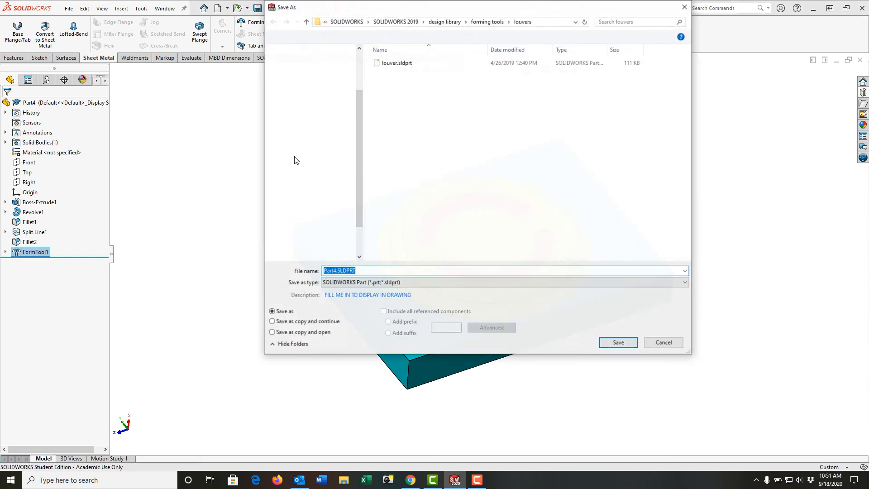
left_click(351, 286)
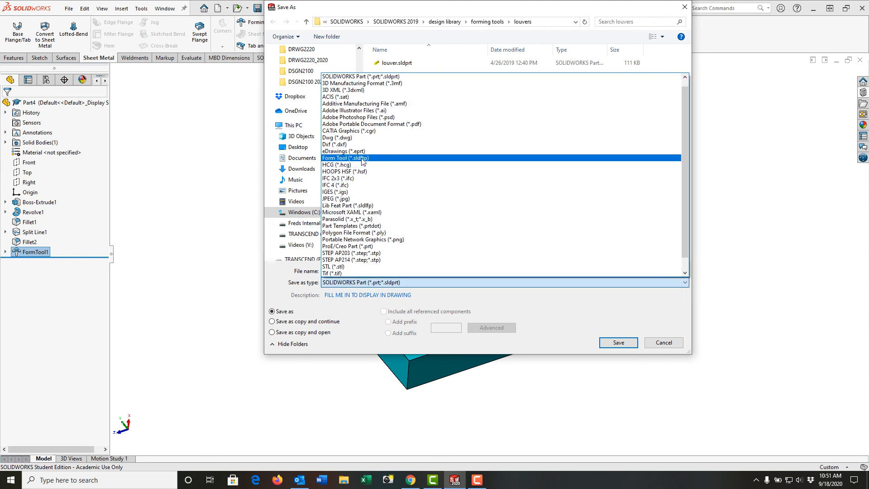
left_click(362, 158)
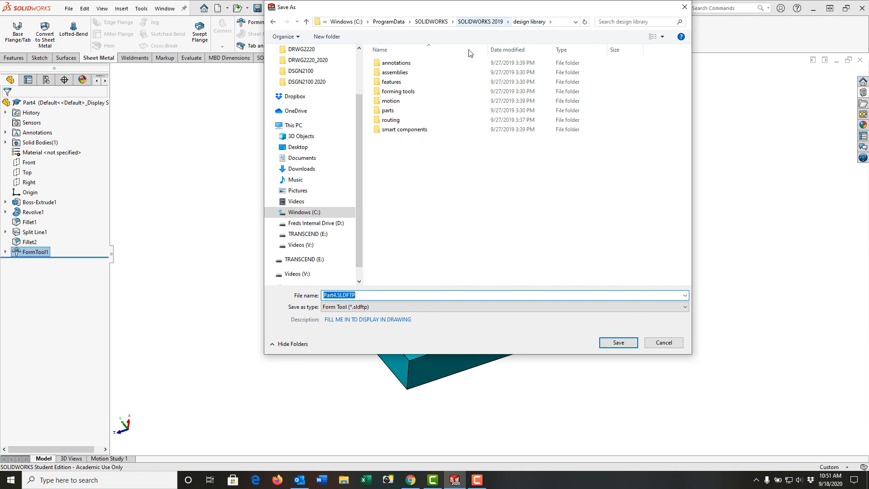
double_click(399, 92)
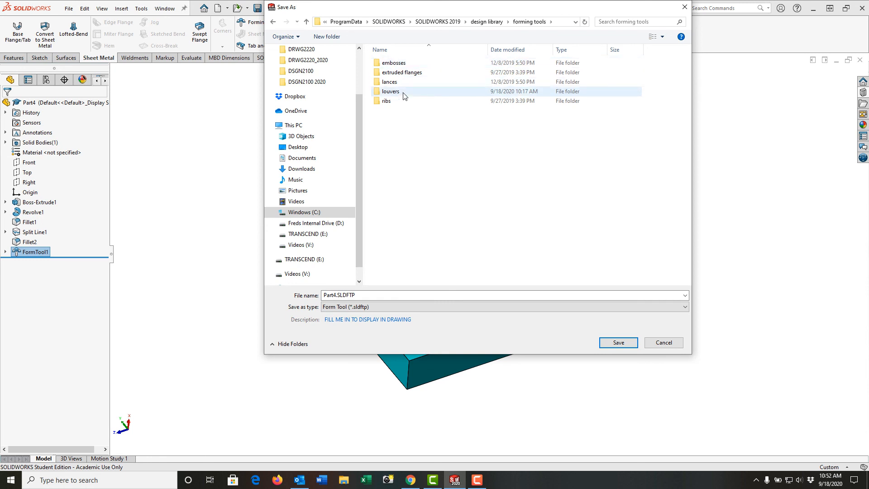
Create a folder named My Tools inside the forming tools folder and open it
right_click(398, 134)
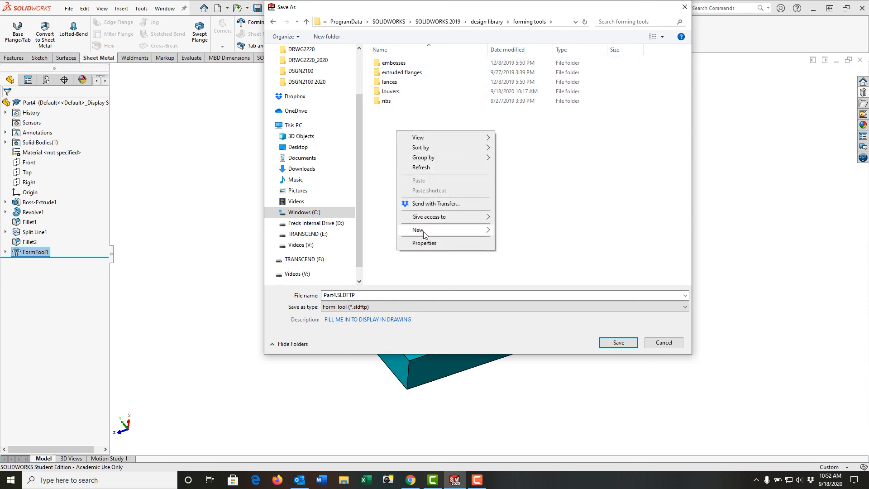
mouse_move(424, 232)
left_click(507, 230)
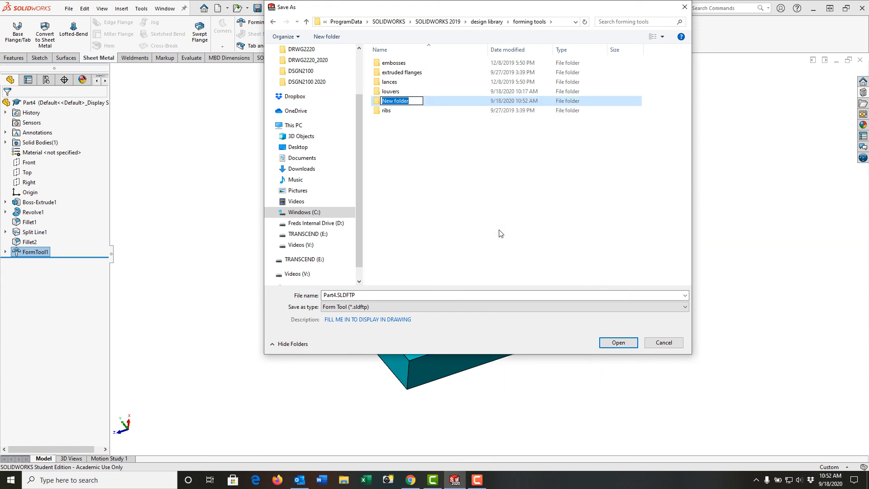
type("My Tools")
key("Return")
double_click(396, 101)
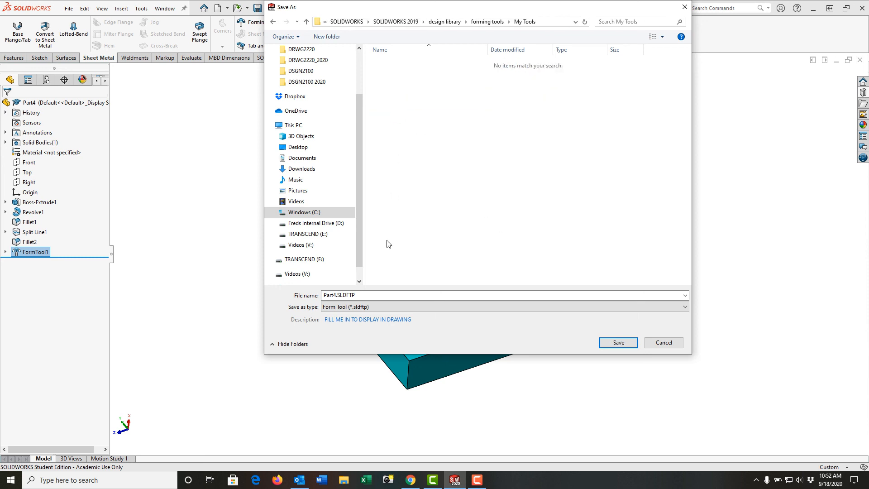
Name the form tool file Button W Slots and save it in the My Tools folder
double_click(368, 295)
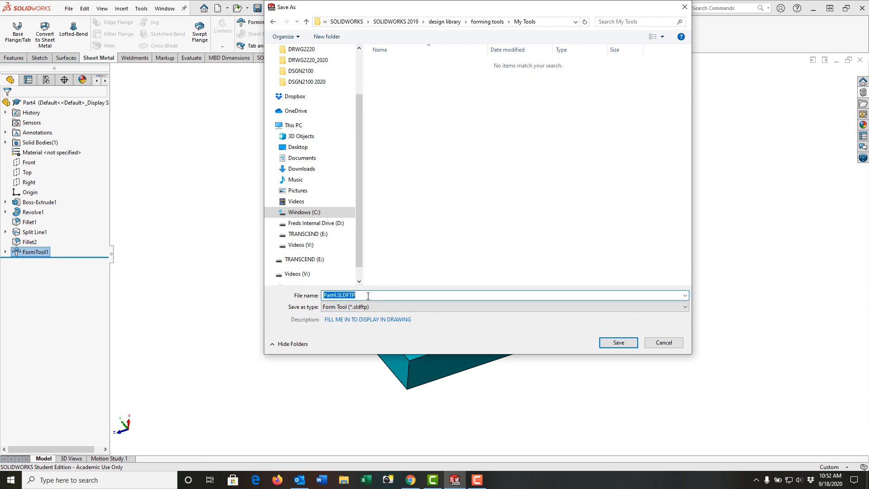
type("Button W Slots")
left_click(616, 343)
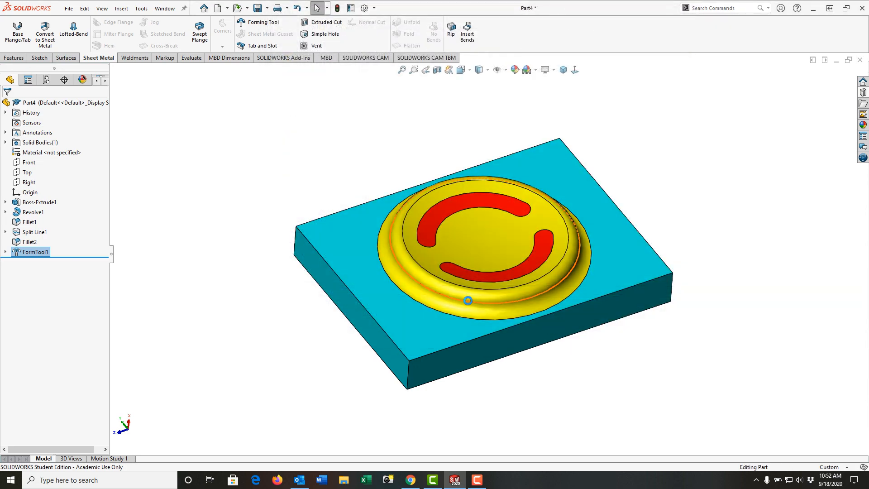